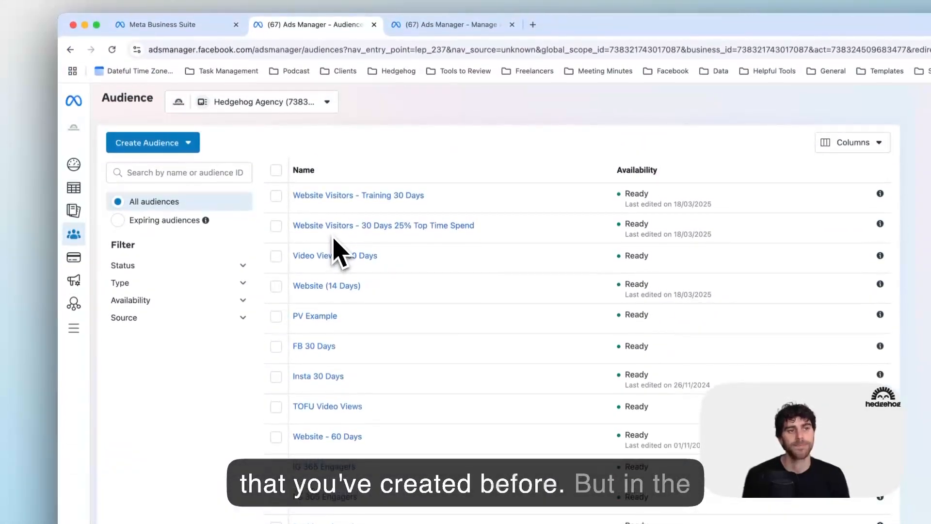
Step: Start creating a new custom audience
{"action": "left_click", "coordinate": [187, 145]}
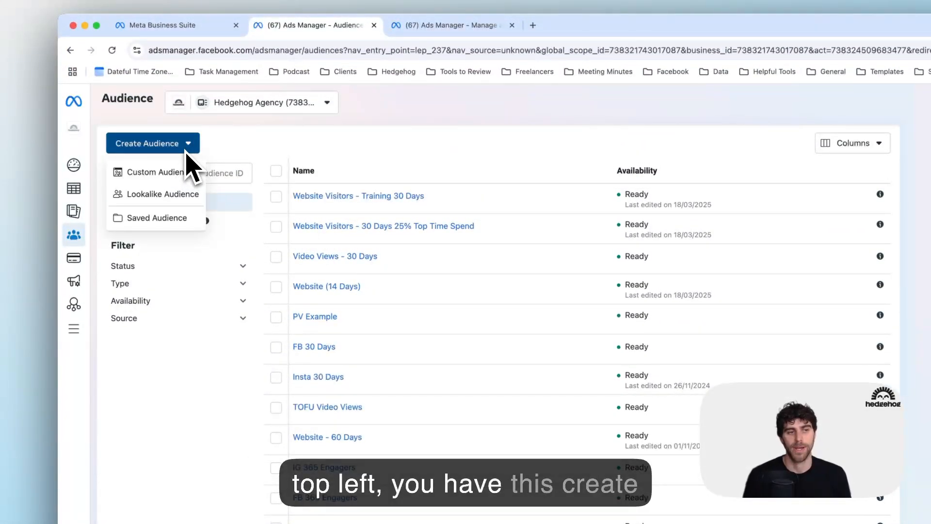
{"action": "mouse_move", "coordinate": [137, 181]}
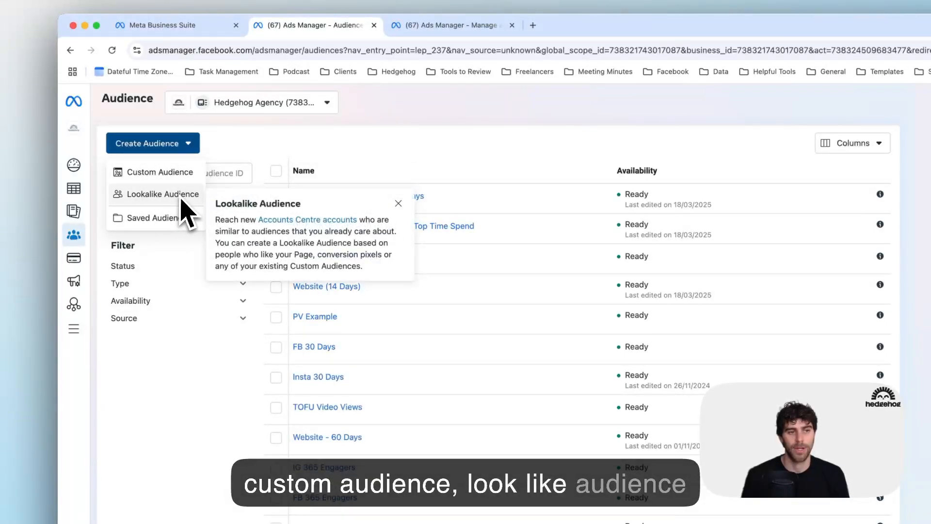
{"action": "mouse_move", "coordinate": [157, 226]}
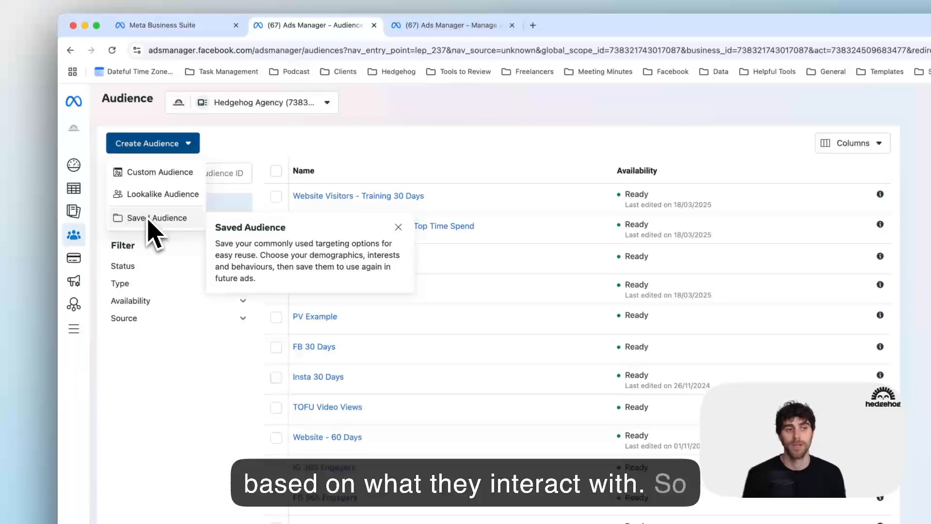
{"action": "left_click", "coordinate": [154, 174]}
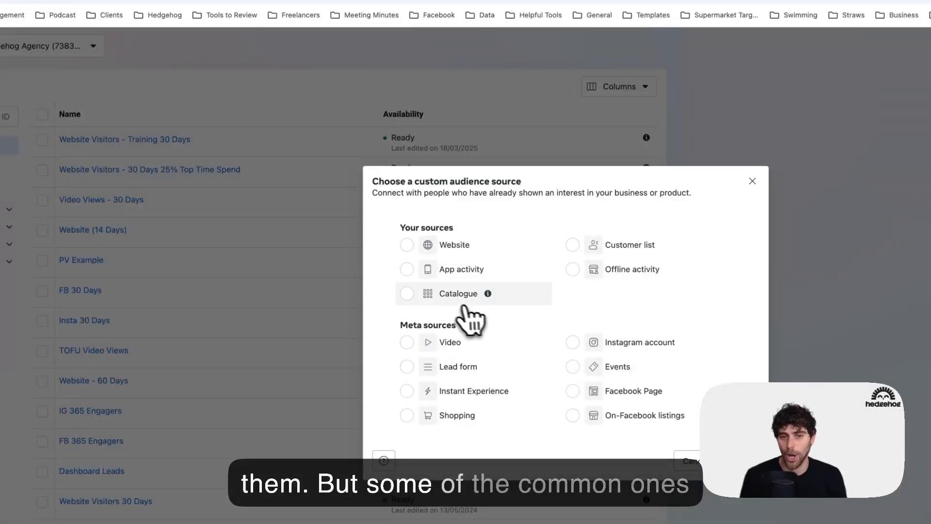
{"action": "left_click", "coordinate": [382, 213]}
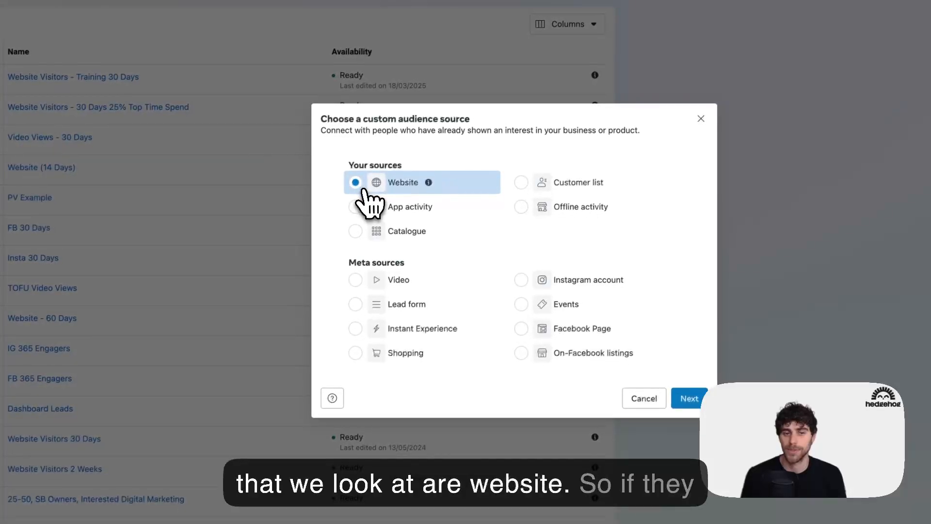
{"action": "left_click", "coordinate": [517, 185]}
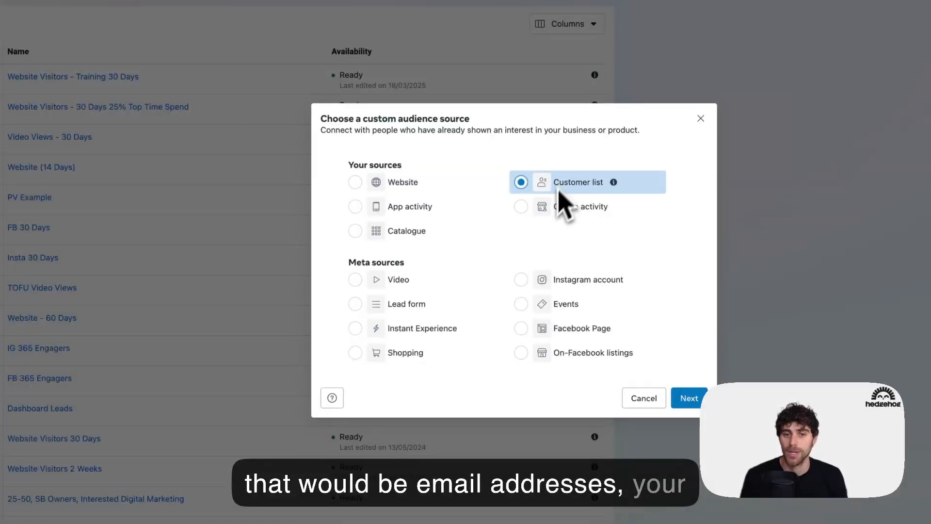
{"action": "left_click", "coordinate": [541, 281]}
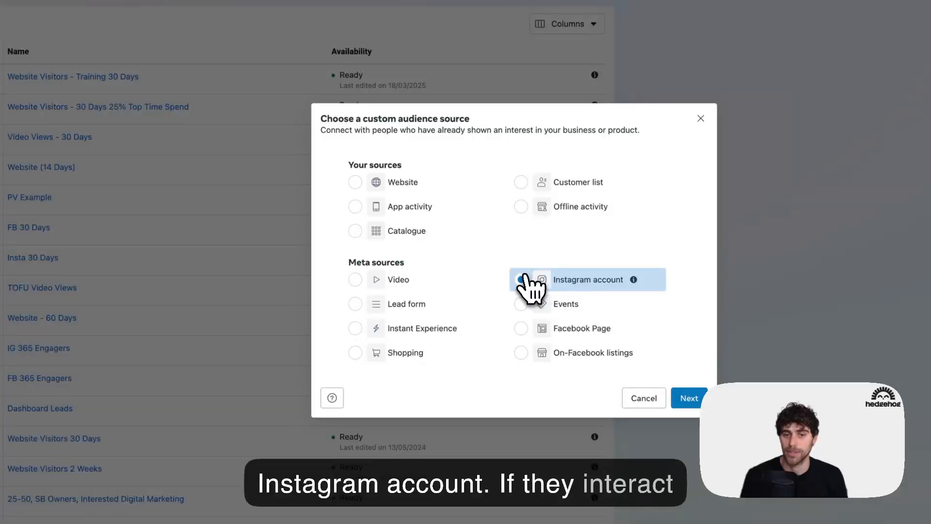
{"action": "left_click", "coordinate": [544, 334]}
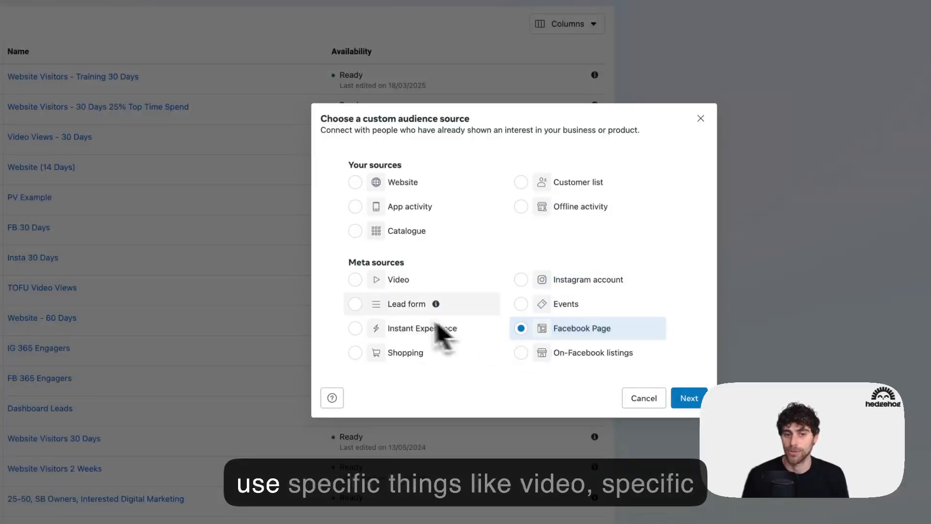
{"action": "left_click", "coordinate": [390, 296]}
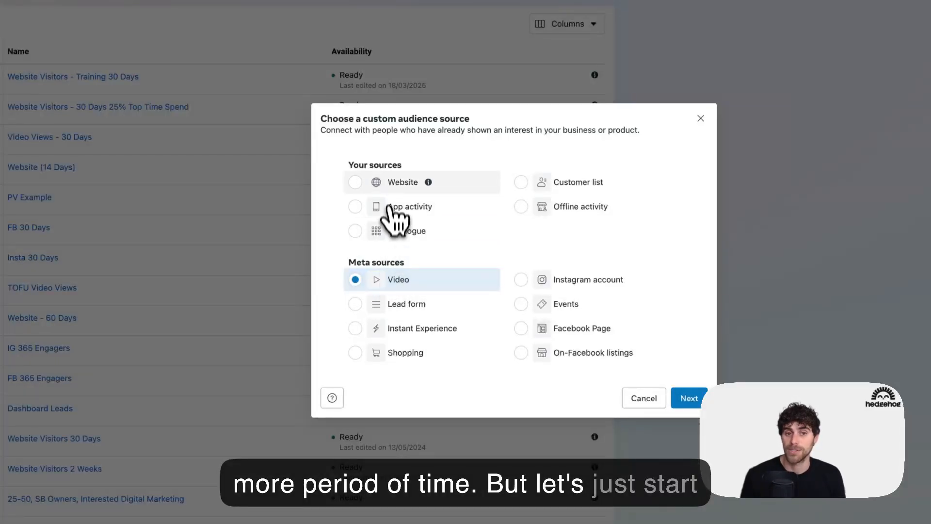
Step: Base the custom audience on Website traffic and set its source to Hedgehog Agency's pixel (2024)
{"action": "left_click", "coordinate": [388, 185]}
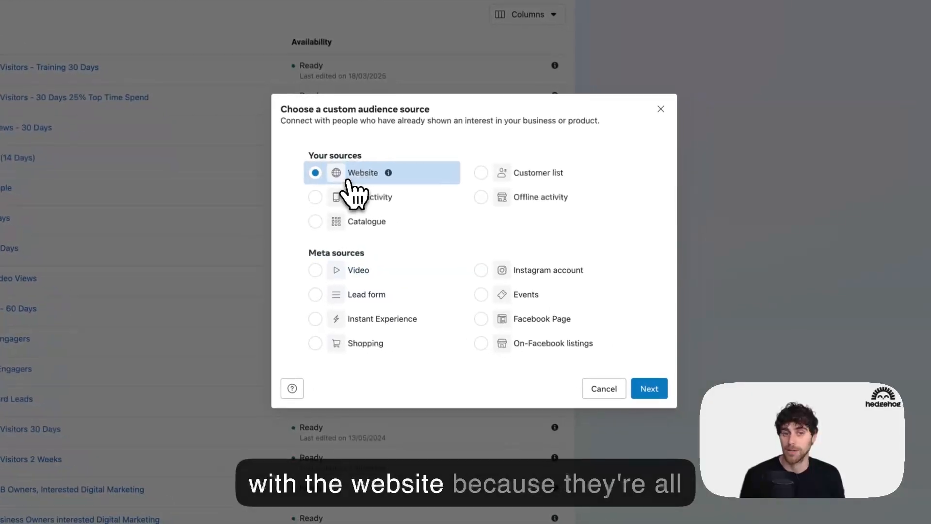
{"action": "left_click", "coordinate": [646, 391]}
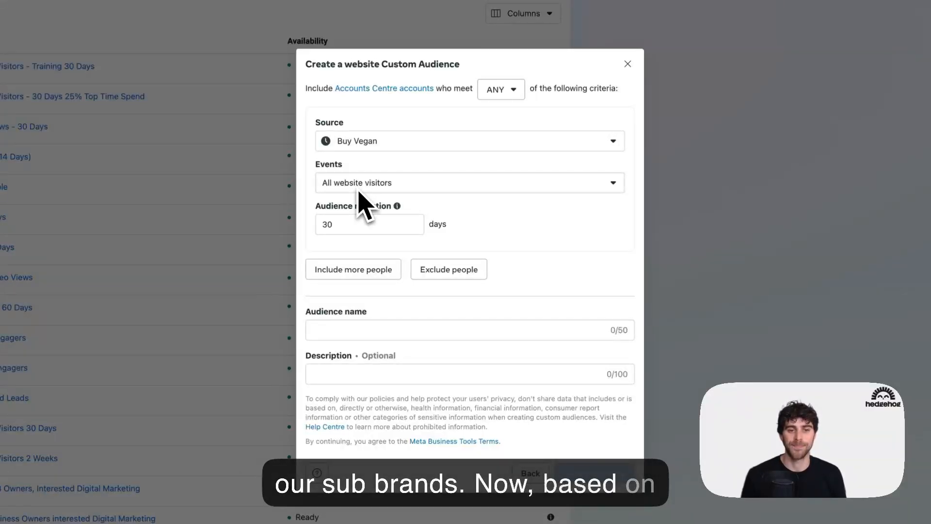
{"action": "left_click", "coordinate": [371, 185]}
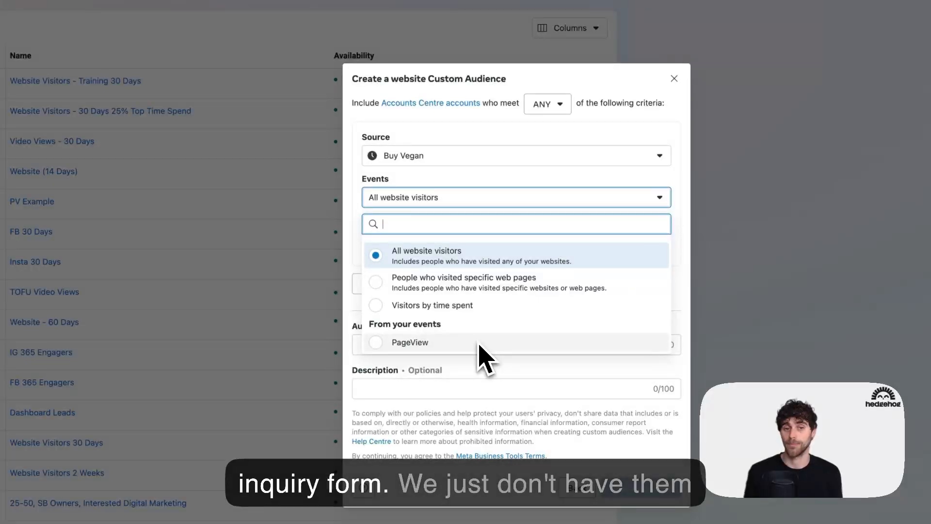
{"action": "left_click", "coordinate": [471, 174]}
{"action": "left_click", "coordinate": [460, 135]}
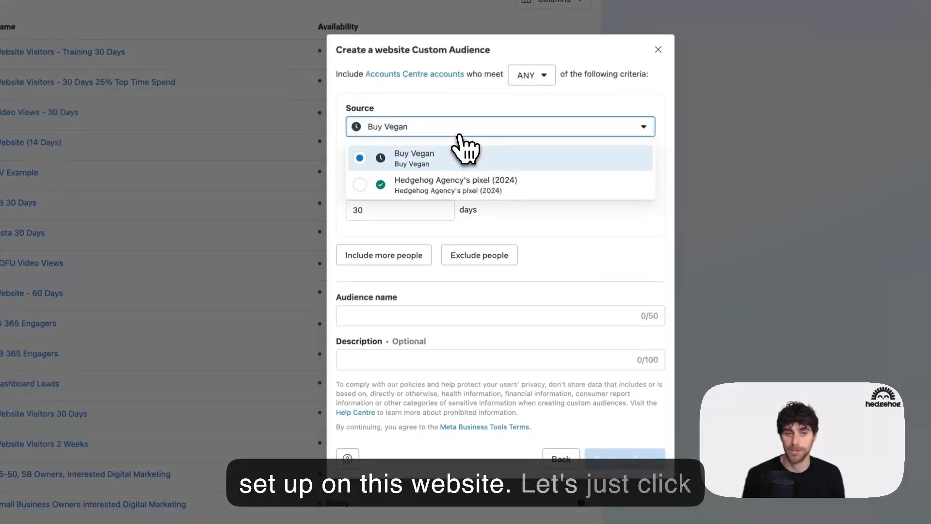
{"action": "left_click", "coordinate": [462, 189]}
Step: Choose Lead as the event for the included people and switch it to Schedule
{"action": "left_click", "coordinate": [486, 174]}
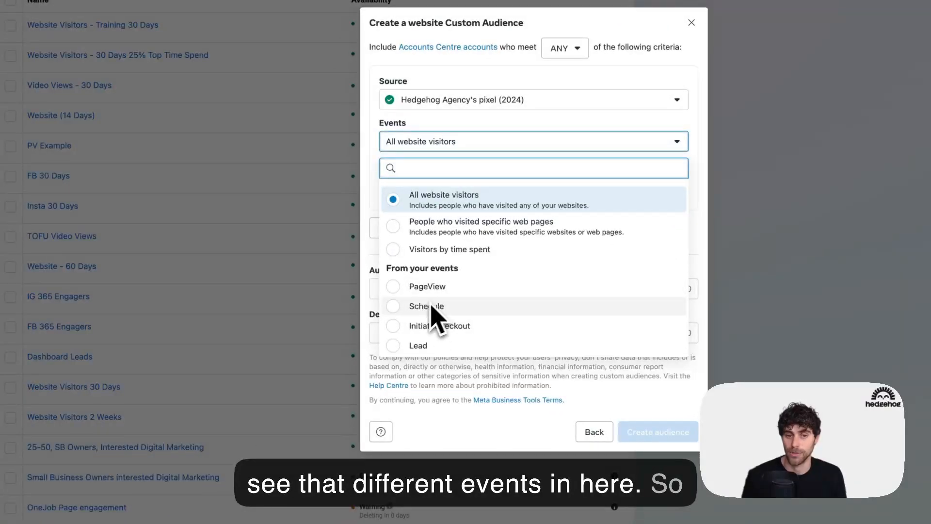
{"action": "left_click", "coordinate": [455, 346]}
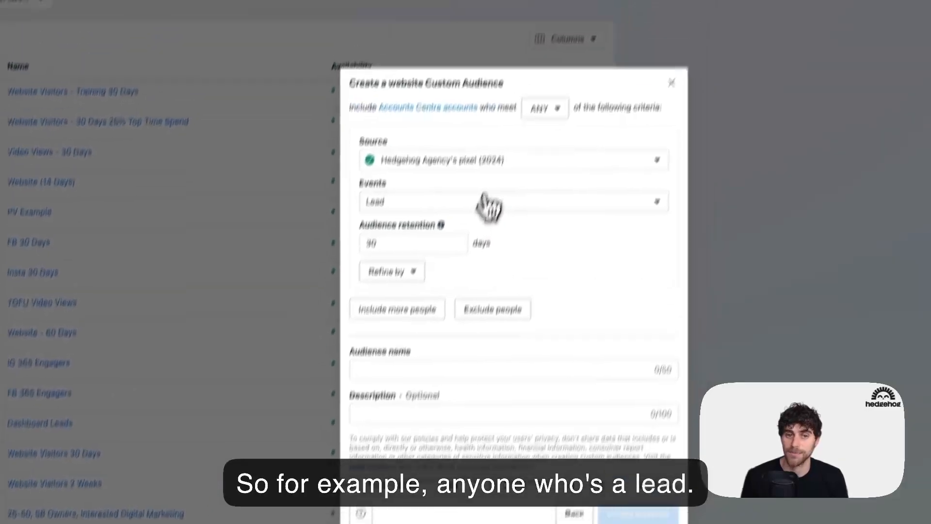
{"action": "left_click", "coordinate": [504, 136]}
{"action": "left_click", "coordinate": [464, 258]}
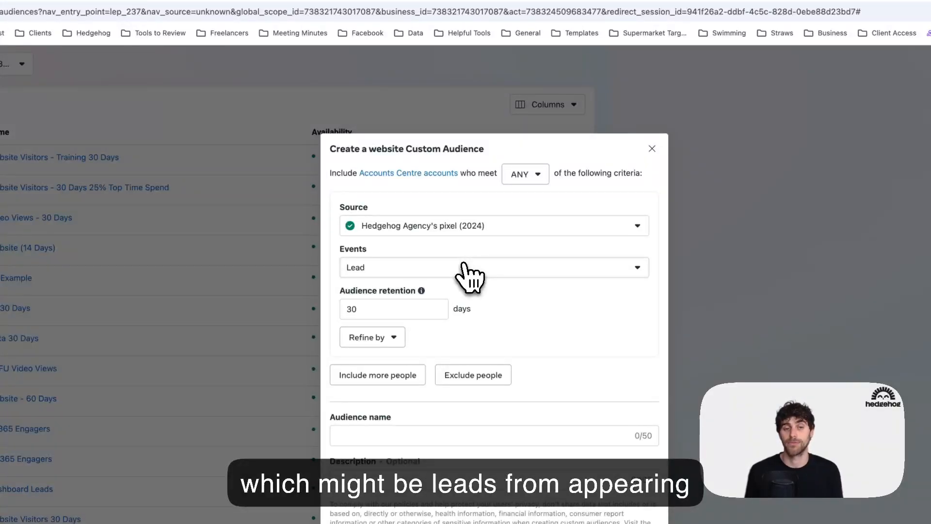
{"action": "left_click", "coordinate": [464, 266]}
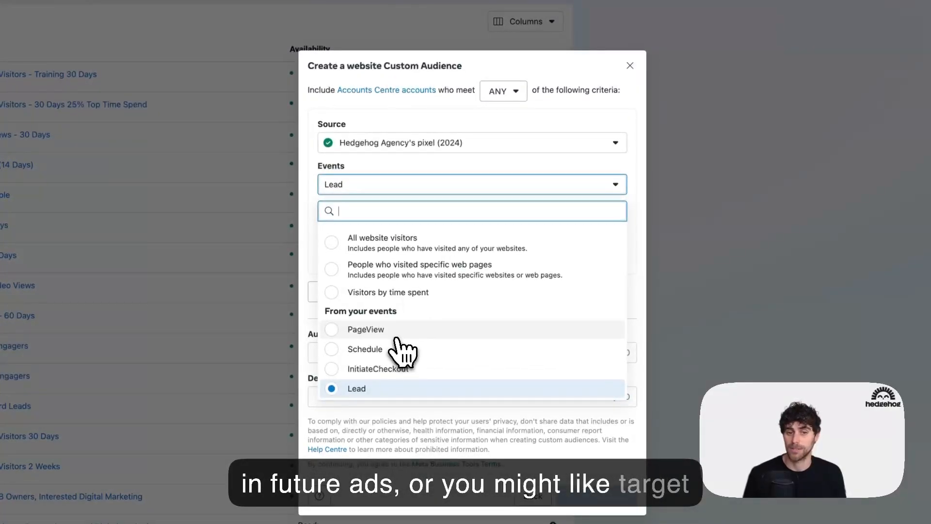
{"action": "left_click", "coordinate": [382, 351]}
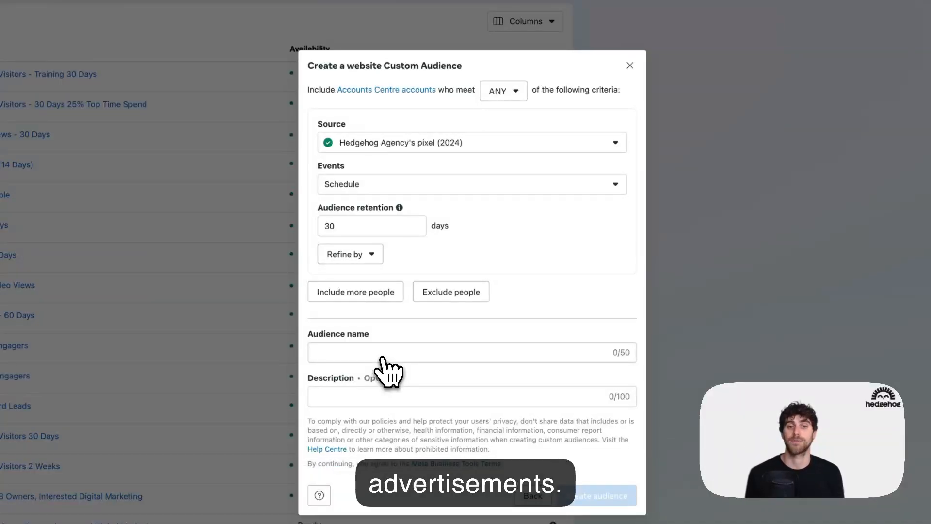
Step: Set the audience retention for the included people to 180 days
{"action": "left_click_drag", "start_coordinate": [351, 227], "coordinate": [319, 230]}
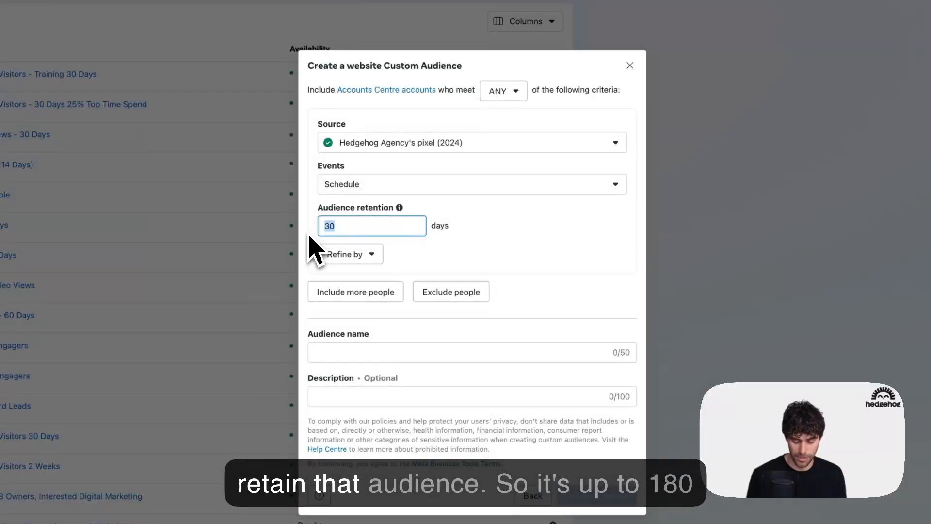
{"action": "type", "text": "180"}
{"action": "left_click", "coordinate": [504, 252]}
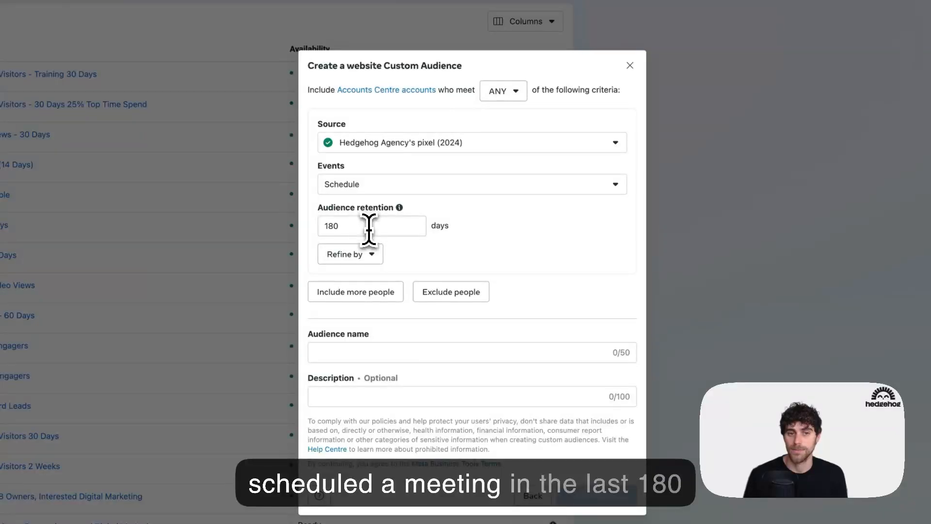
{"action": "left_click", "coordinate": [353, 261]}
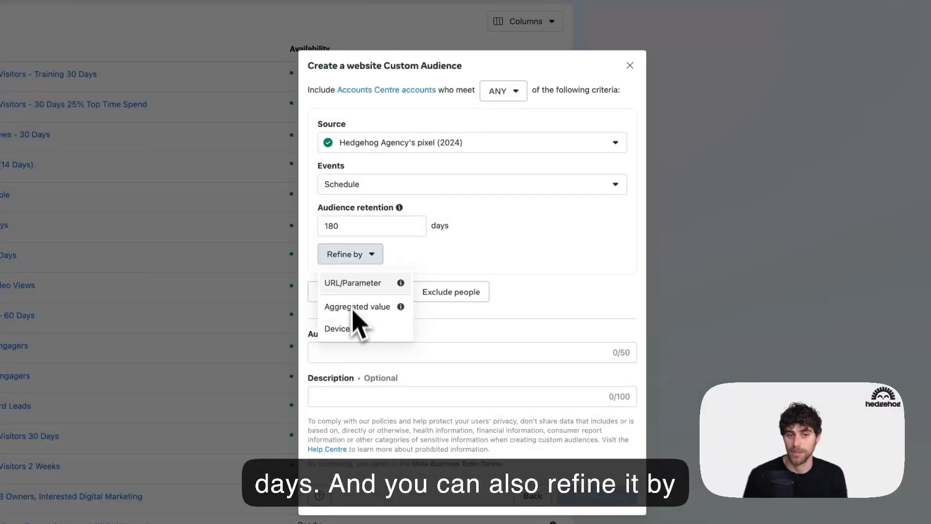
{"action": "left_click", "coordinate": [538, 270]}
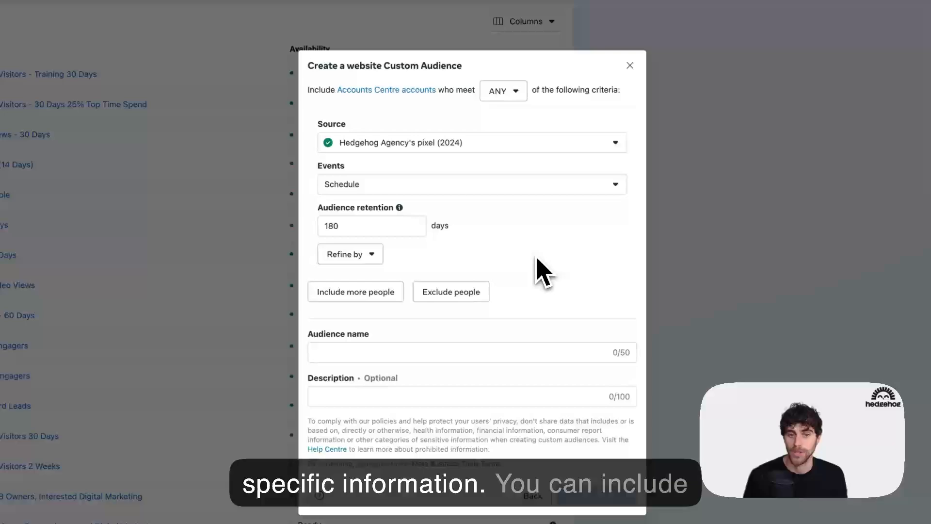
{"action": "left_click", "coordinate": [355, 294]}
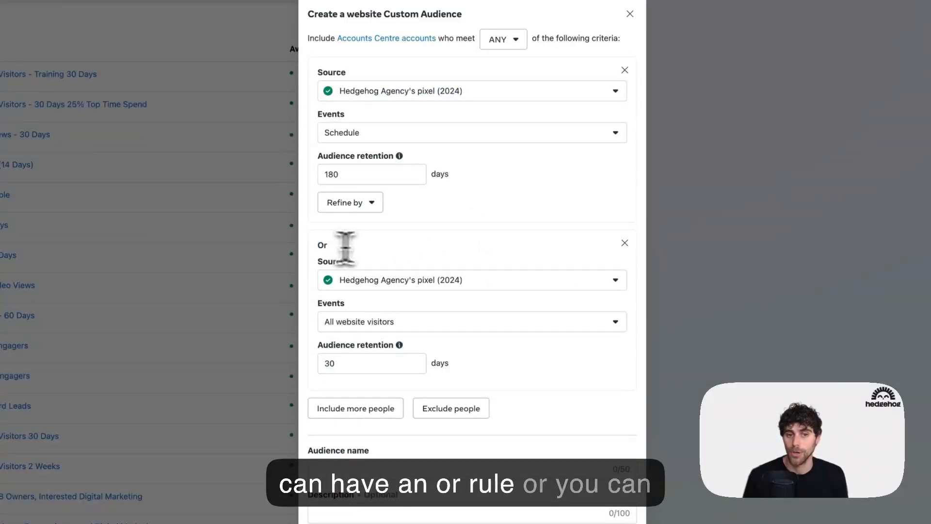
{"action": "left_click", "coordinate": [624, 243]}
Step: Add a group of people to exclude and set the included people's event to PageView
{"action": "left_click", "coordinate": [451, 292]}
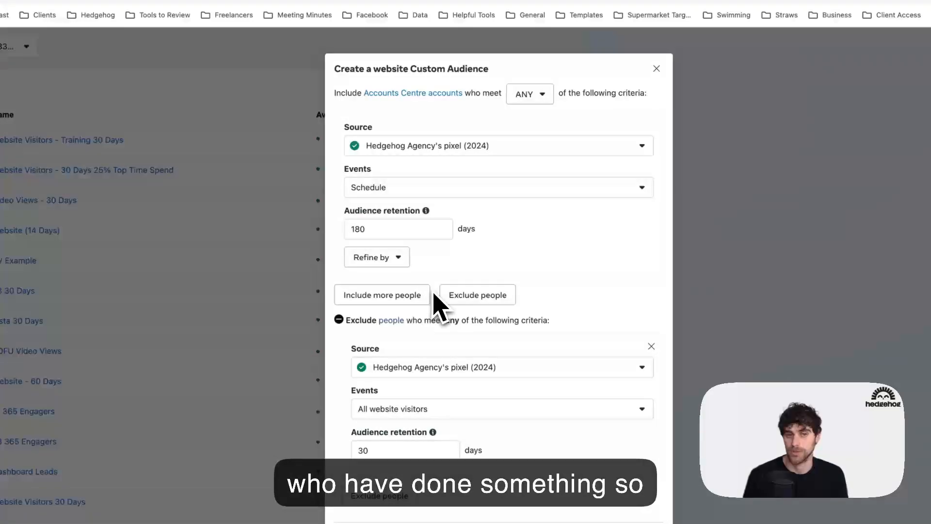
{"action": "left_click", "coordinate": [509, 192]}
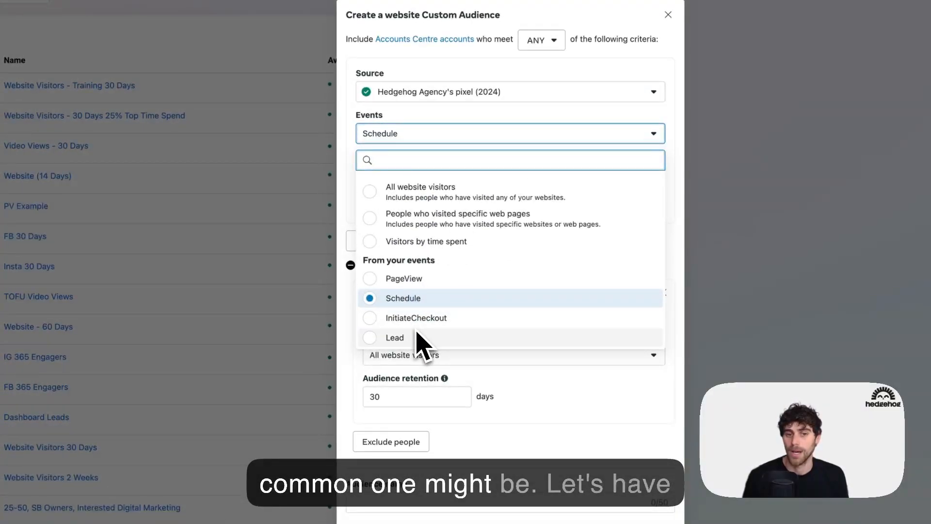
{"action": "left_click", "coordinate": [416, 281]}
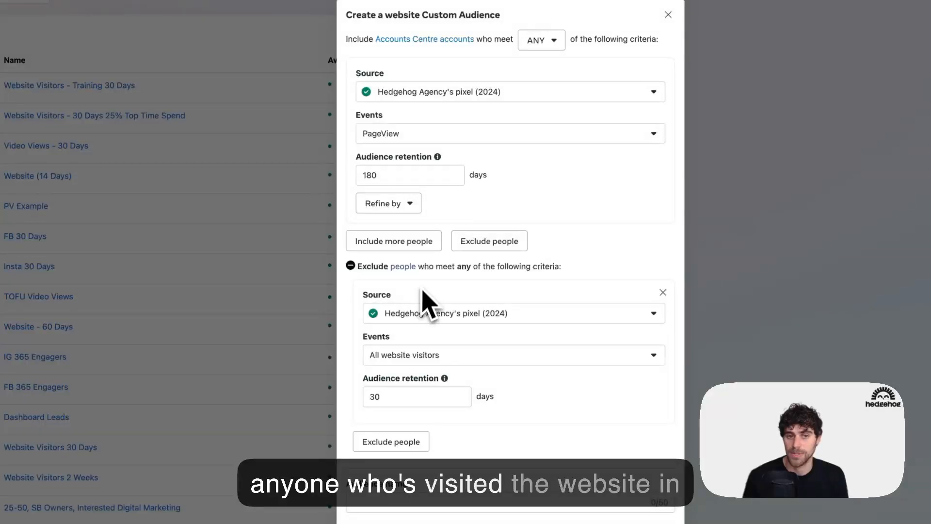
Step: Set the excluded people's event to Lead with an audience retention of 180 days
{"action": "left_click", "coordinate": [420, 355]}
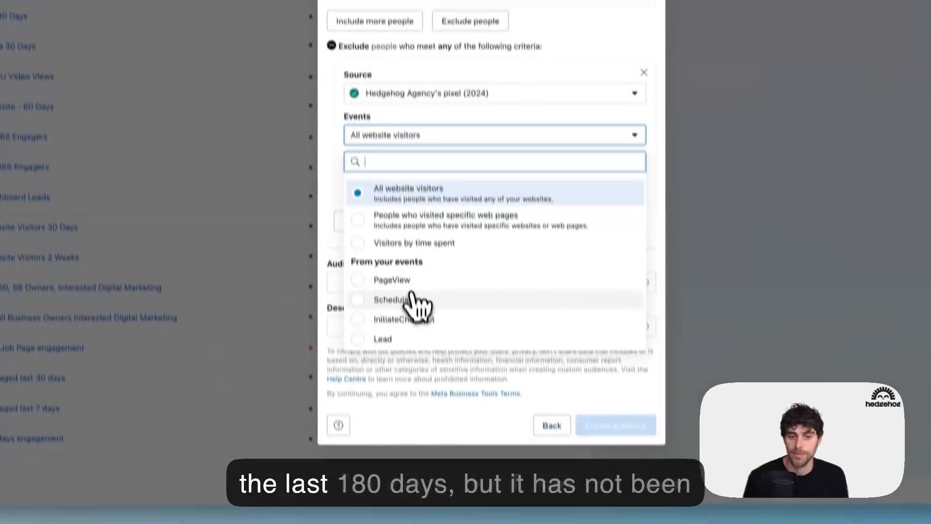
{"action": "left_click", "coordinate": [409, 314]}
{"action": "left_click_drag", "start_coordinate": [364, 140], "coordinate": [339, 162]}
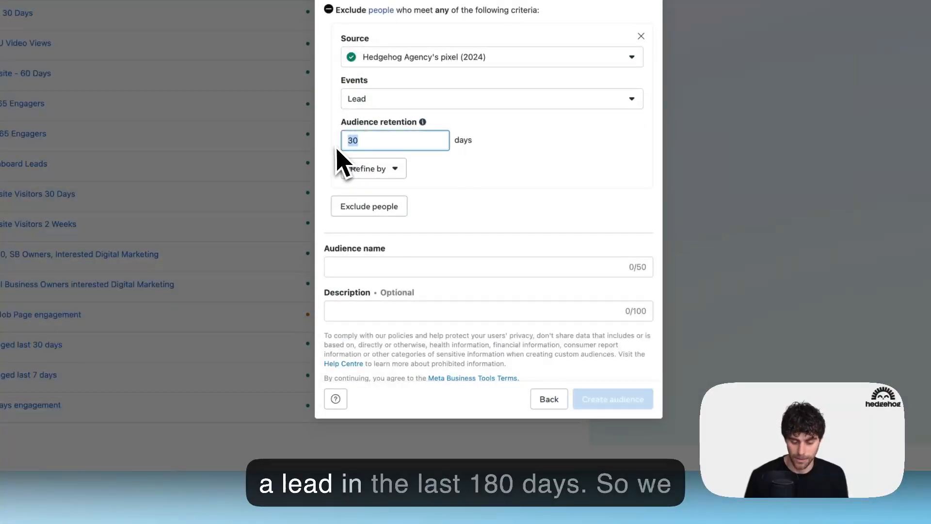
{"action": "left_click", "coordinate": [510, 183]}
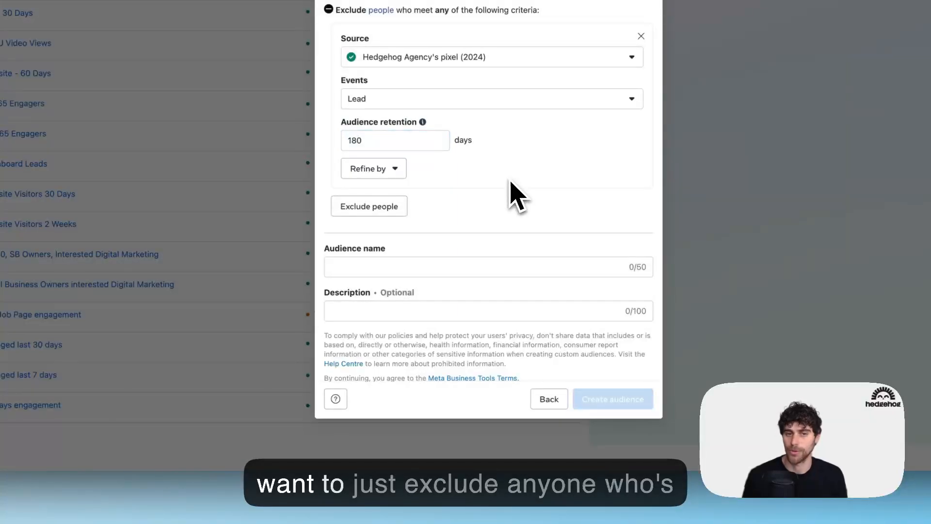
Step: Name the audience "Website Visitors 180 Days - No Leads", create it, and return to the full audience list
{"action": "scroll", "coordinate": [461, 228], "scroll_direction": "down", "scroll_amount": 1}
{"action": "left_click", "coordinate": [398, 256]}
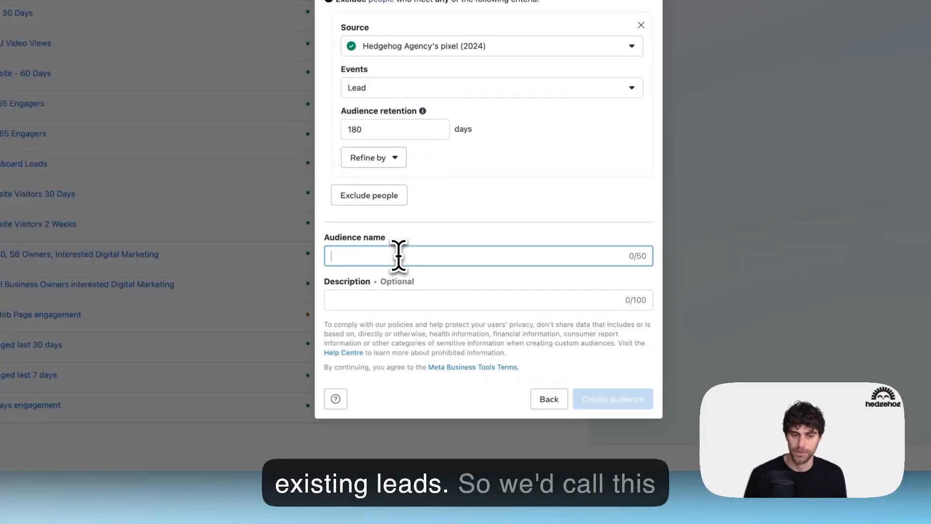
{"action": "type", "text": "Website Visit"}
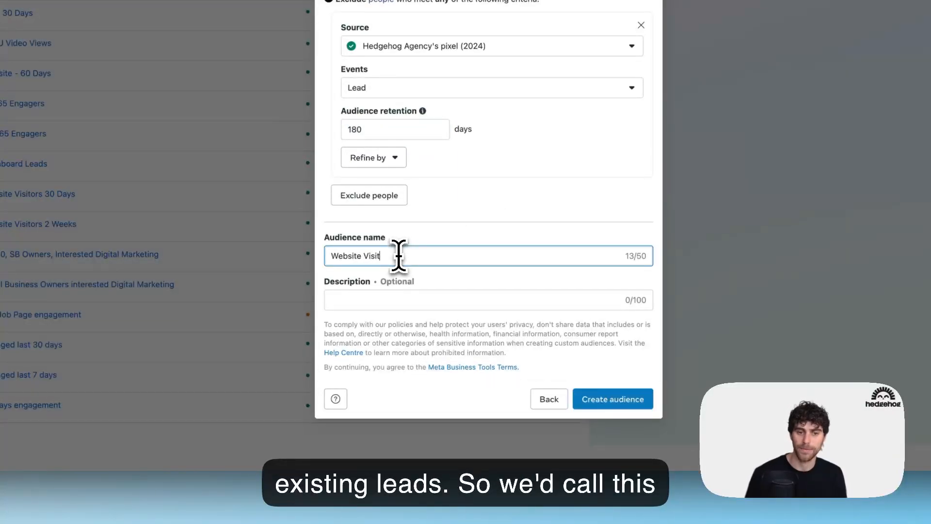
{"action": "type", "text": "ors 180 Days - No Leads"}
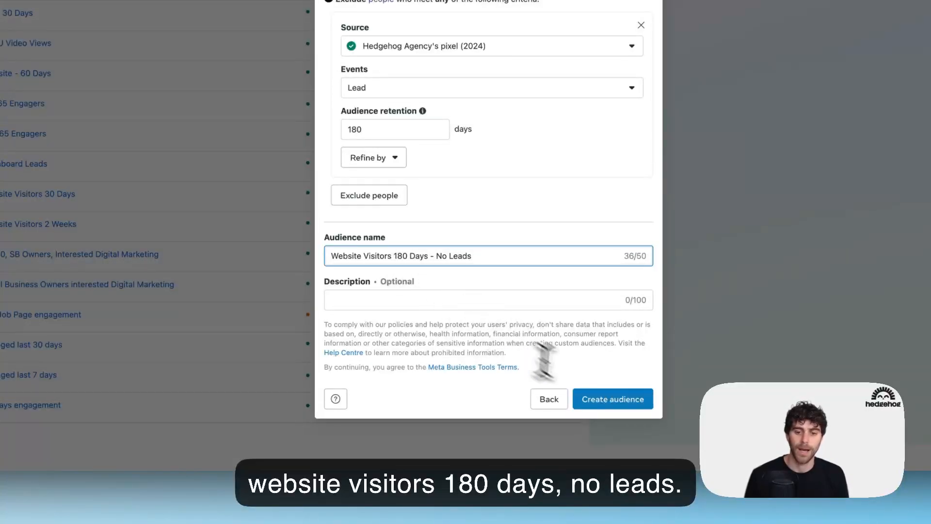
{"action": "left_click", "coordinate": [608, 400]}
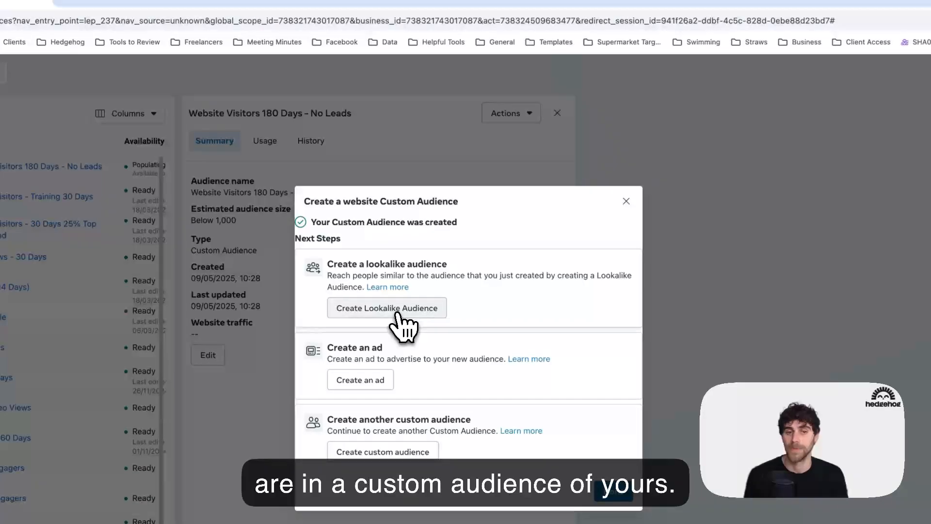
{"action": "left_click", "coordinate": [626, 200]}
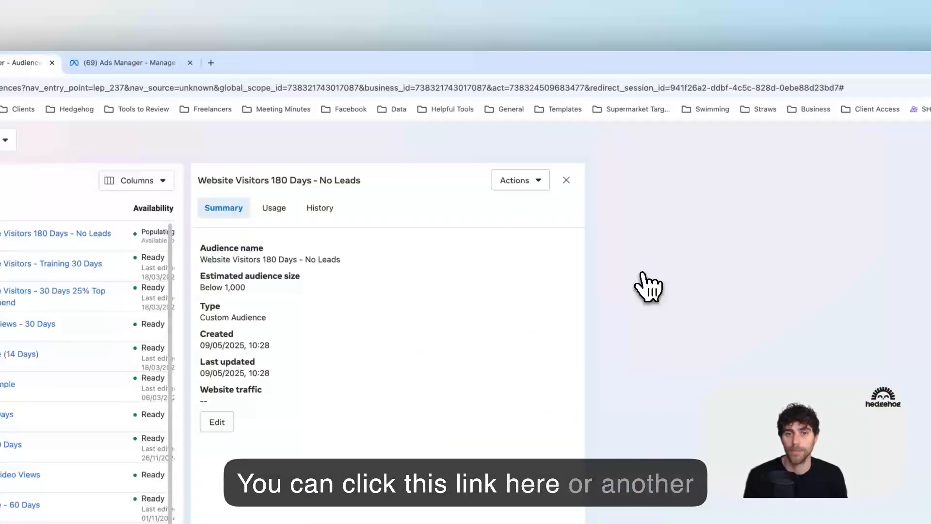
{"action": "left_click", "coordinate": [566, 180]}
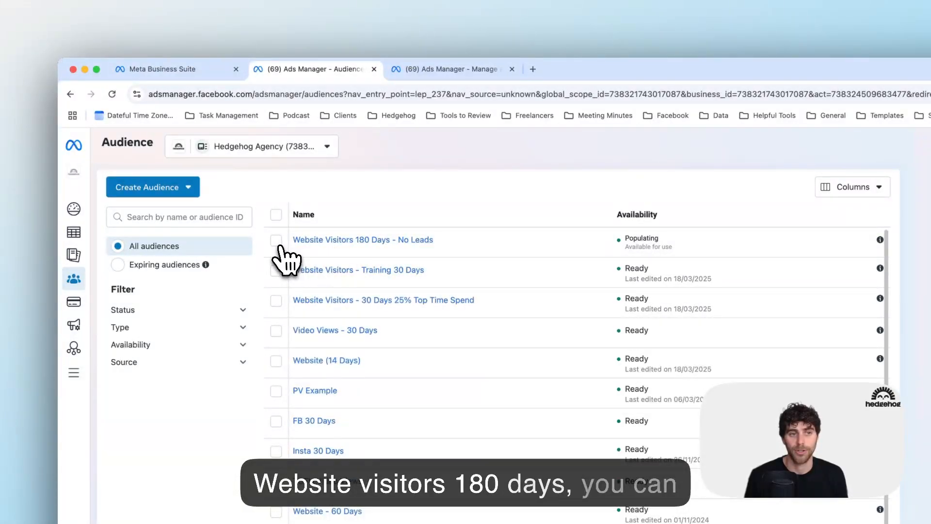
{"action": "left_click", "coordinate": [278, 241]}
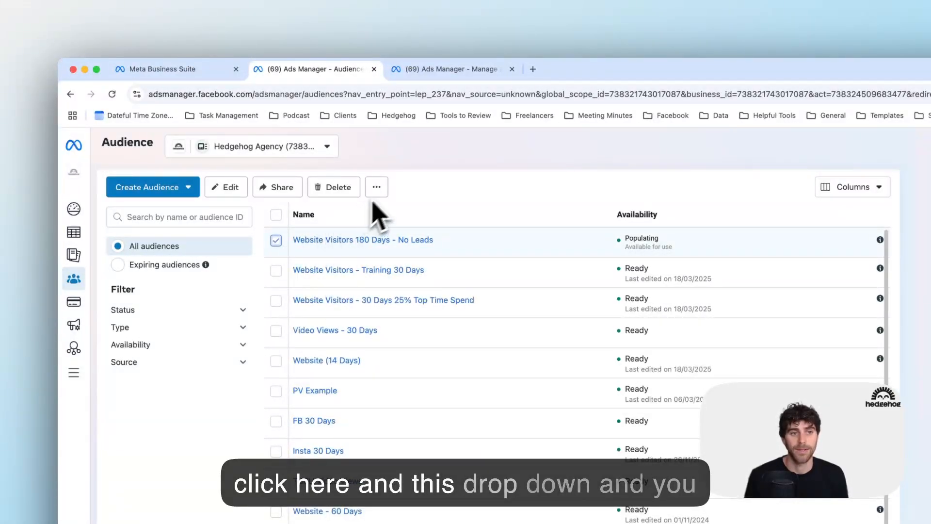
{"action": "left_click", "coordinate": [377, 188]}
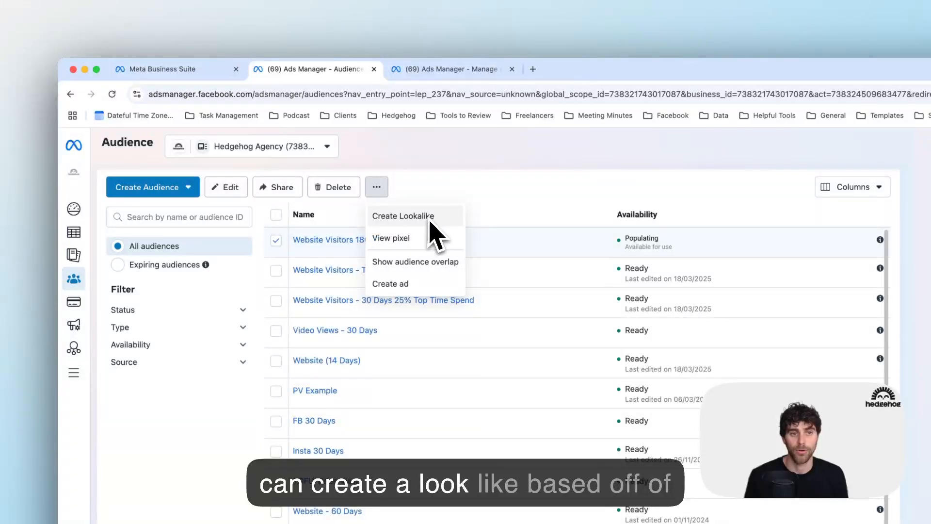
{"action": "left_click", "coordinate": [482, 195]}
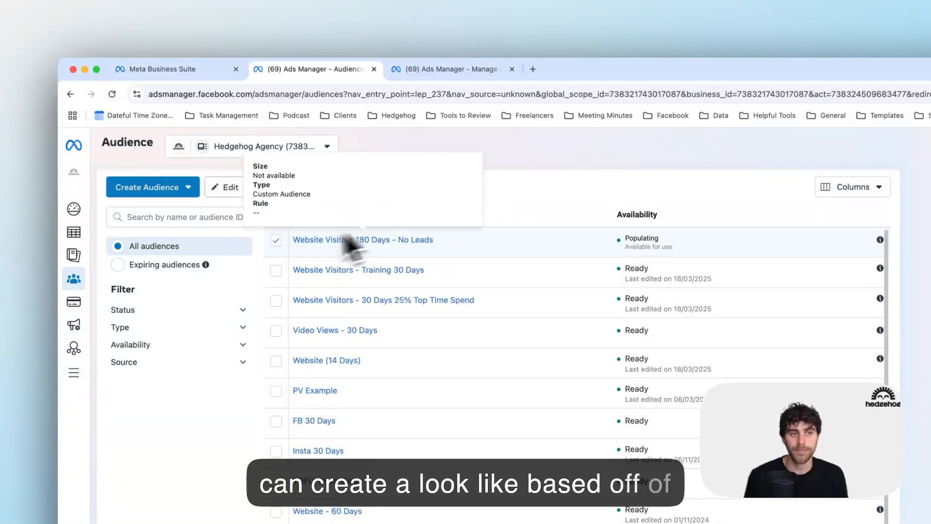
{"action": "left_click", "coordinate": [276, 240]}
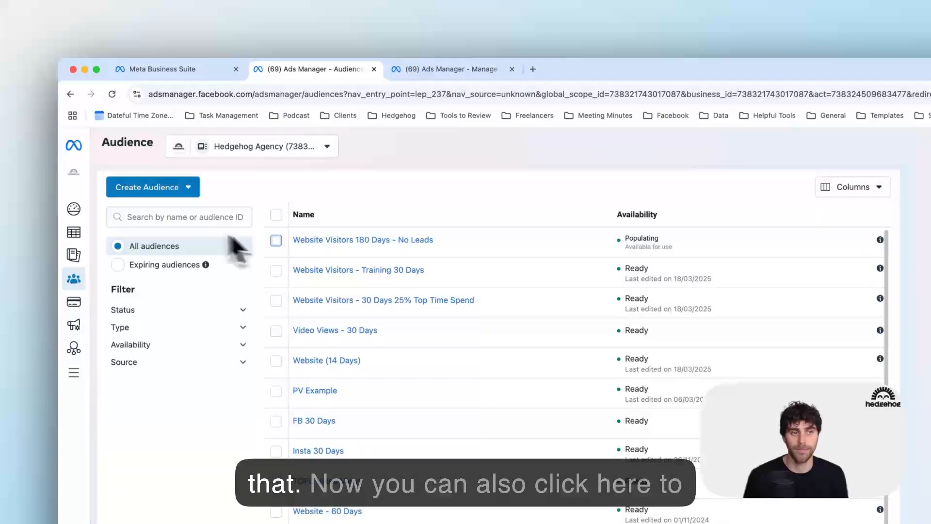
Step: Start a lookalike audience using "Website Visitors 180 Days - No Leads" from the other sources as its source
{"action": "left_click", "coordinate": [173, 193]}
{"action": "left_click", "coordinate": [167, 238]}
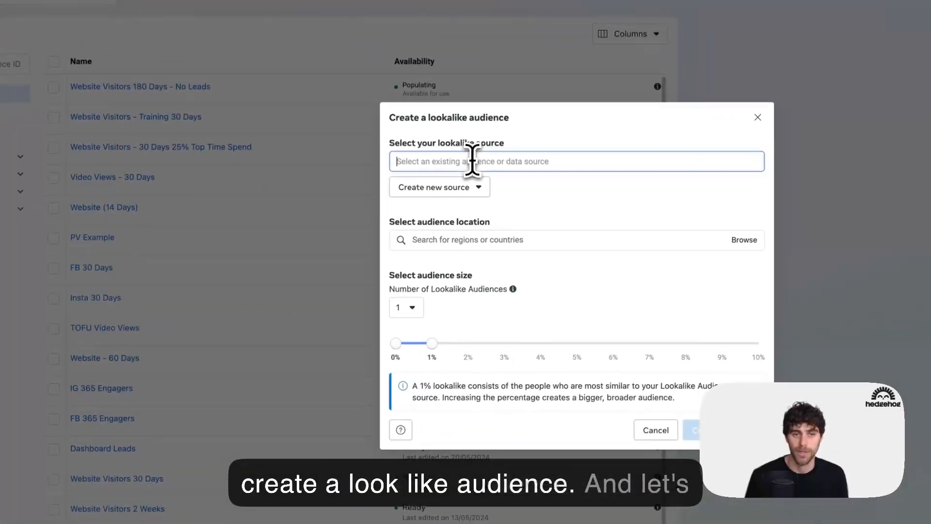
{"action": "type", "text": "website visitors"}
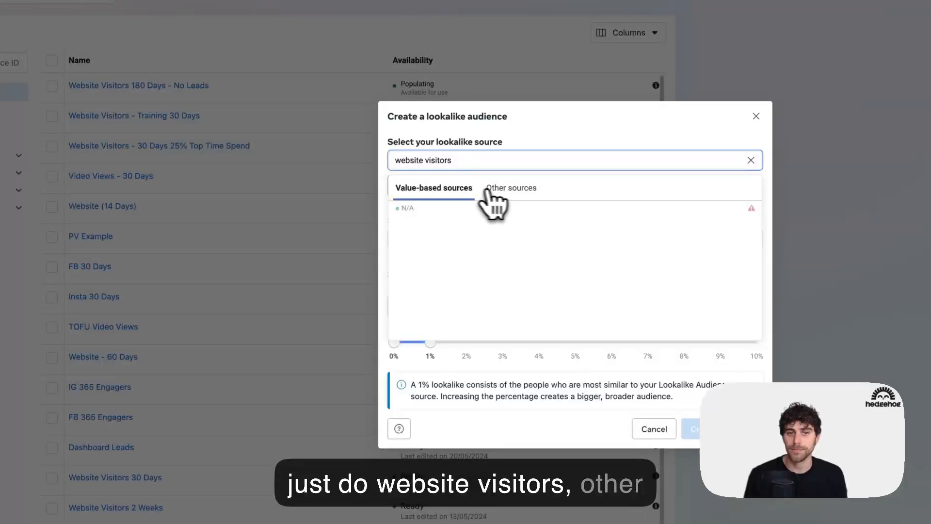
{"action": "left_click", "coordinate": [504, 192]}
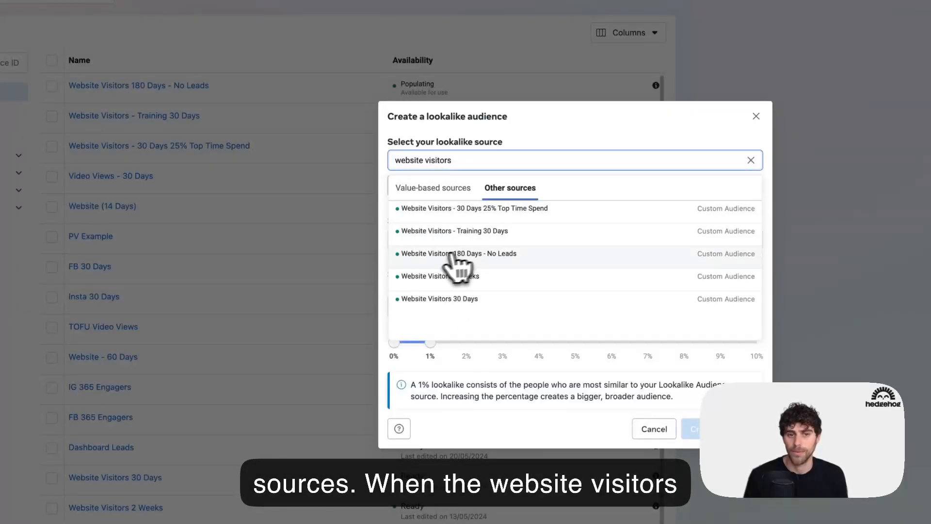
{"action": "left_click", "coordinate": [523, 270]}
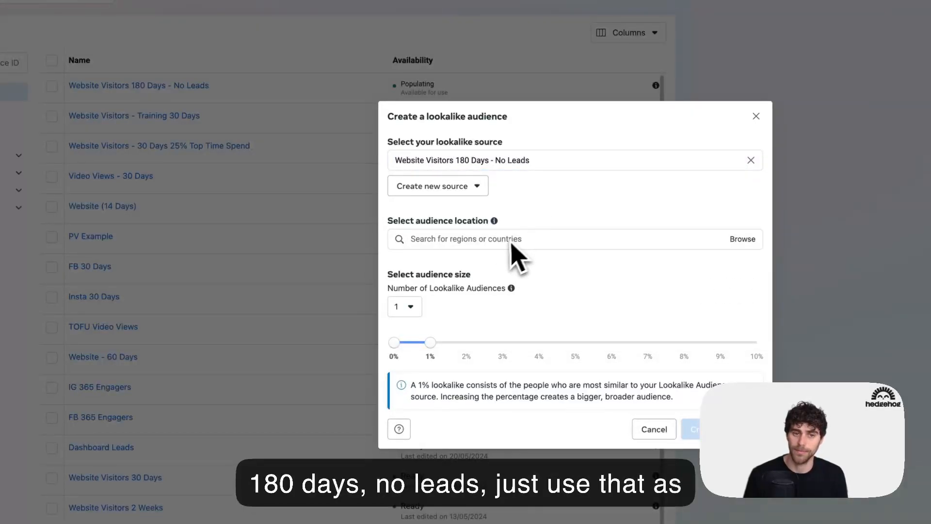
Step: Set the lookalike audience location to Australia
{"action": "left_click", "coordinate": [502, 243]}
{"action": "type", "text": "aus"}
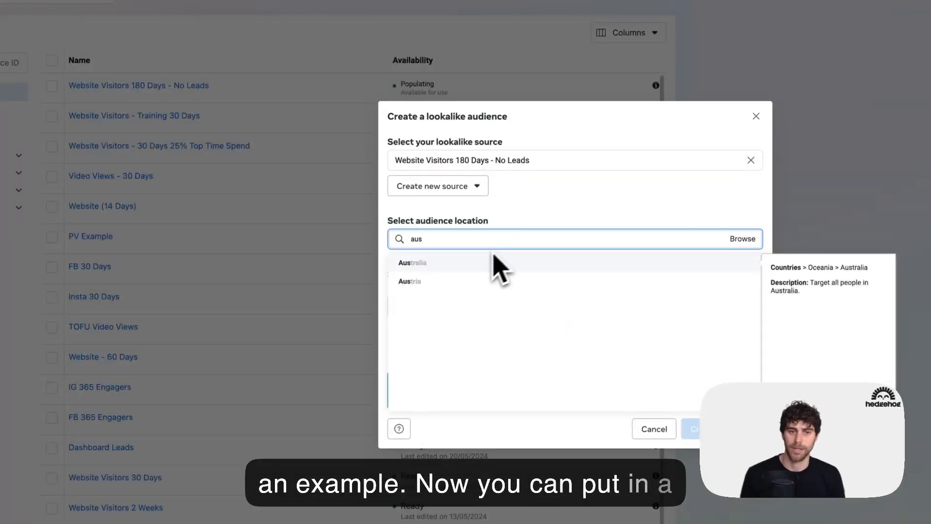
{"action": "left_click", "coordinate": [485, 262]}
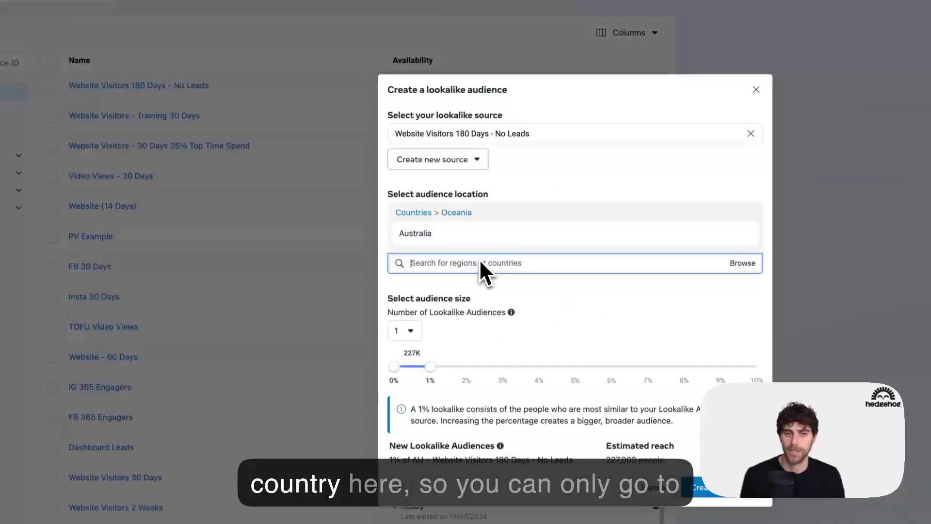
{"action": "left_click", "coordinate": [603, 295]}
Step: Try setting the number of lookalike audiences to 2, and return it to 1
{"action": "left_click", "coordinate": [410, 335]}
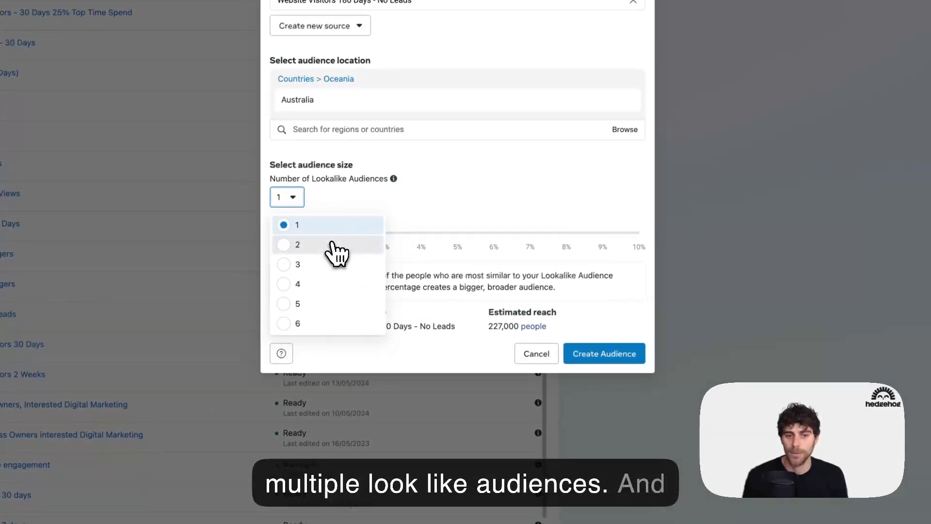
{"action": "left_click", "coordinate": [340, 248]}
{"action": "left_click", "coordinate": [296, 201]}
{"action": "left_click", "coordinate": [297, 220]}
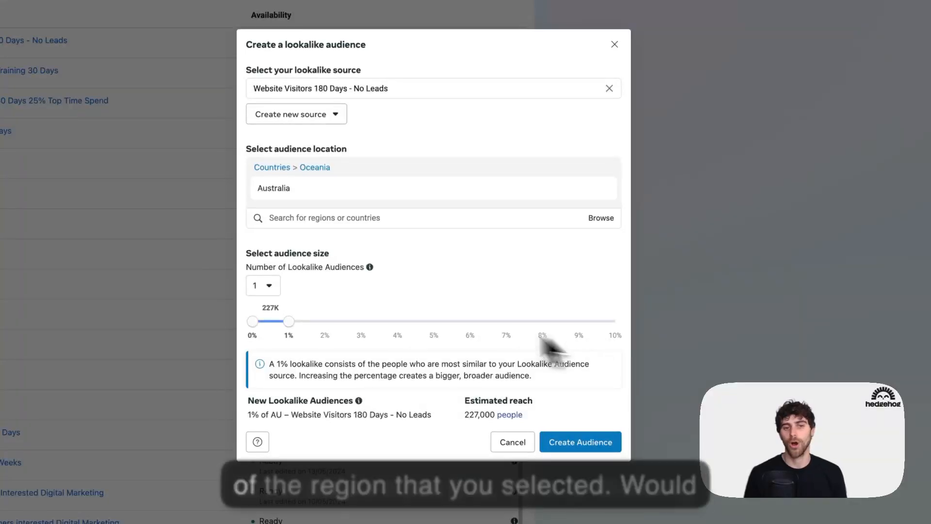
Step: Try expanding the lookalike audience size to 10% of Australia, and bring it back to 1%
{"action": "mouse_move", "coordinate": [329, 185]}
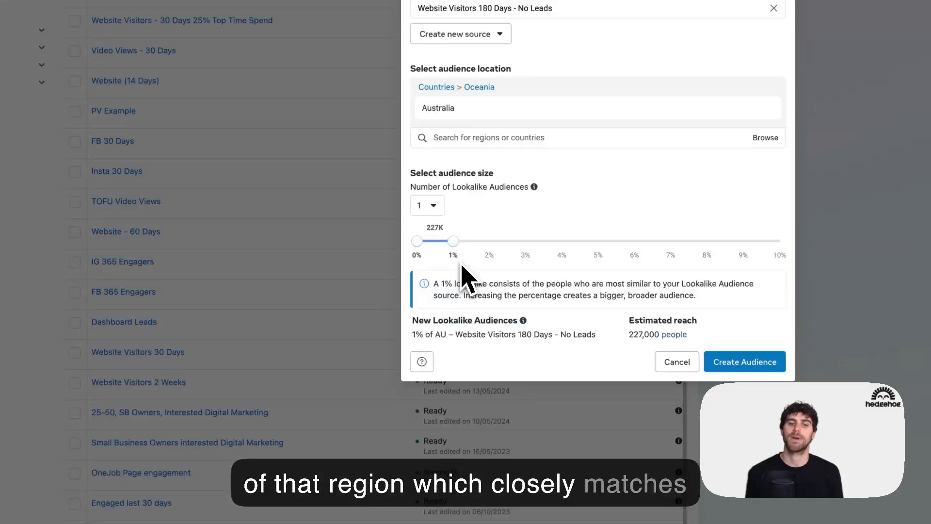
{"action": "left_click_drag", "start_coordinate": [453, 241], "coordinate": [757, 246]}
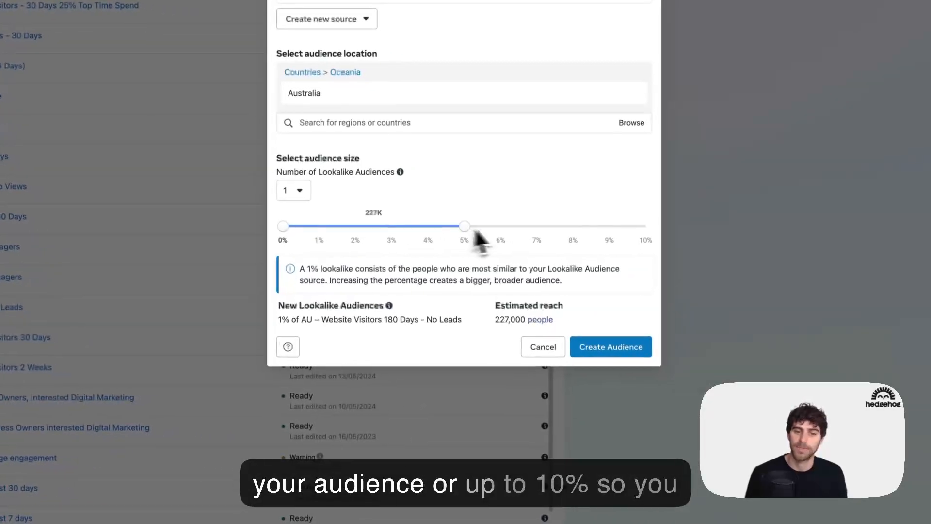
{"action": "left_click_drag", "start_coordinate": [614, 231], "coordinate": [651, 232]}
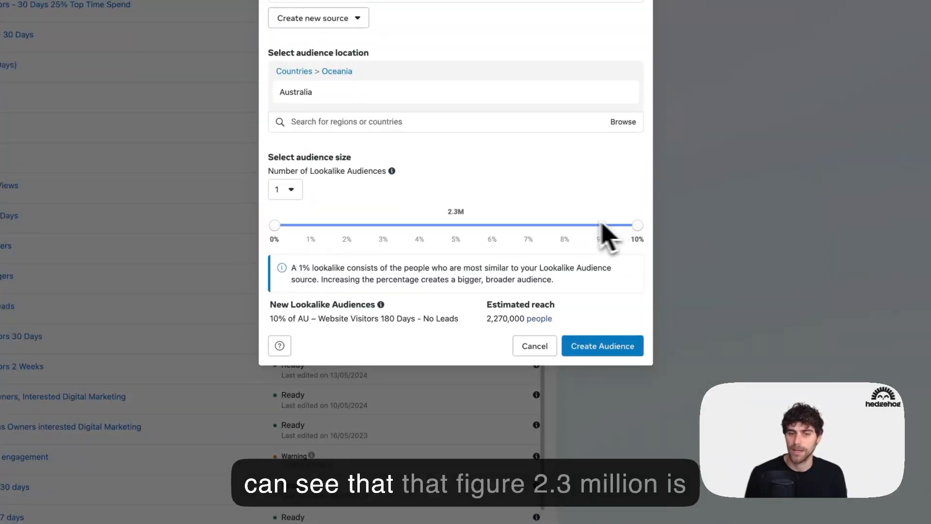
{"action": "left_click", "coordinate": [475, 214]}
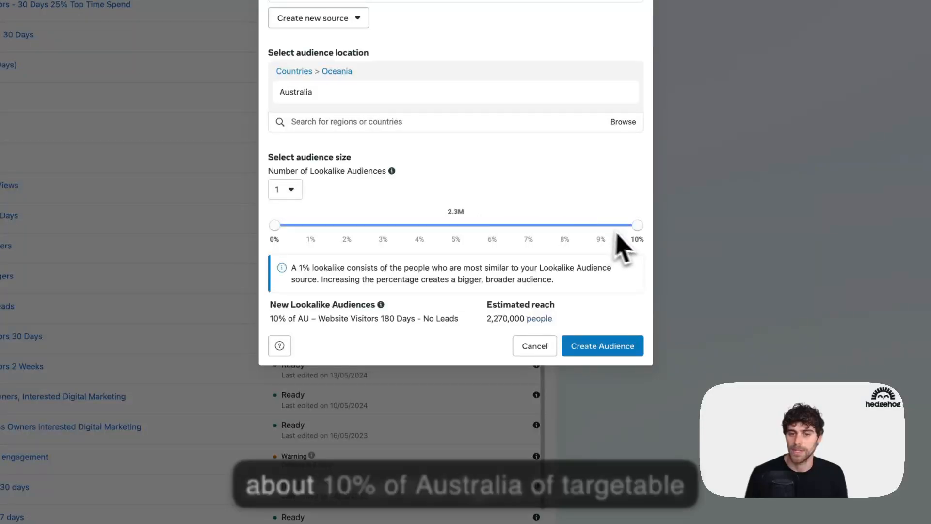
{"action": "left_click_drag", "start_coordinate": [639, 233], "coordinate": [311, 237]}
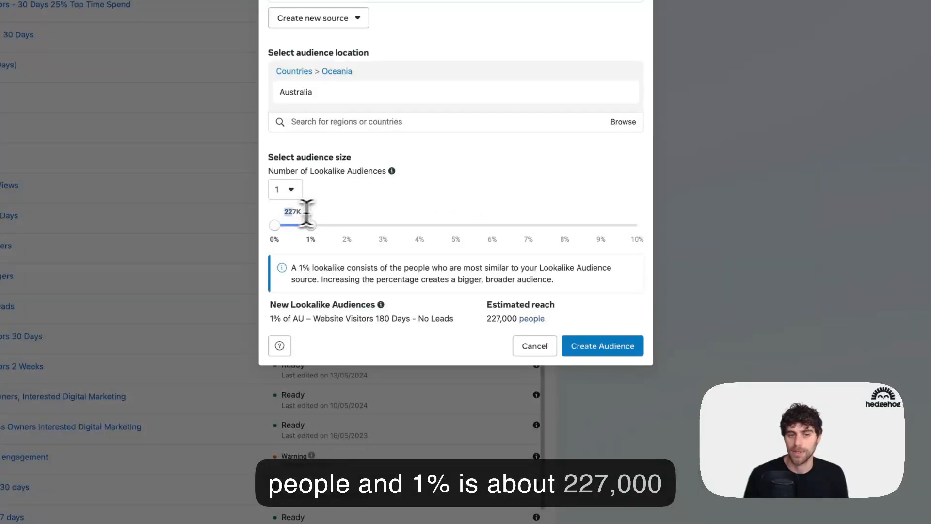
{"action": "left_click", "coordinate": [308, 214]}
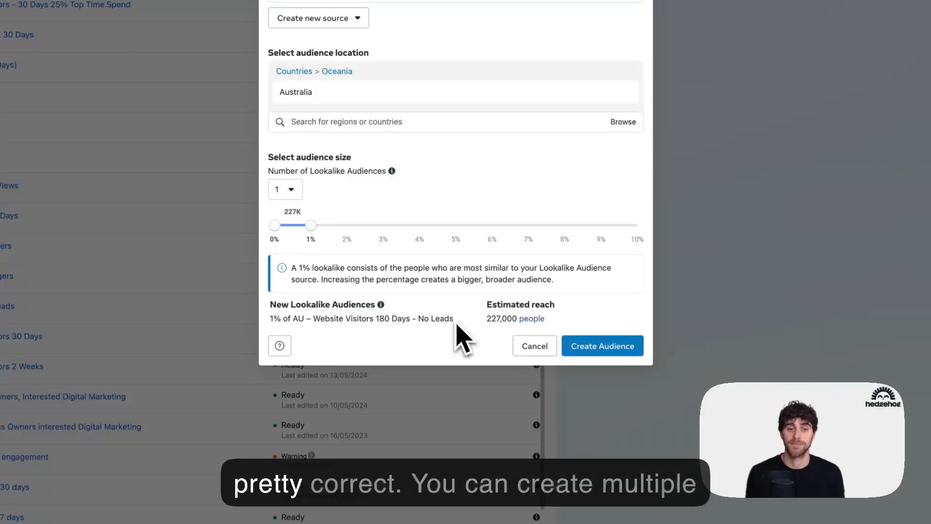
Step: Split the lookalike into 3 audiences at 1%, 1% to 5% and 5% to 10%, and close the dialog without creating them
{"action": "left_click", "coordinate": [285, 189]}
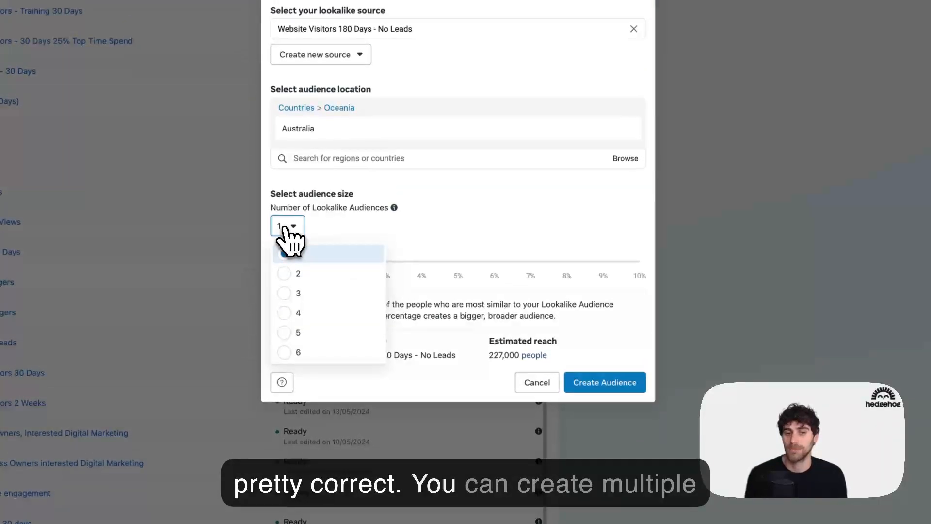
{"action": "left_click", "coordinate": [304, 279]}
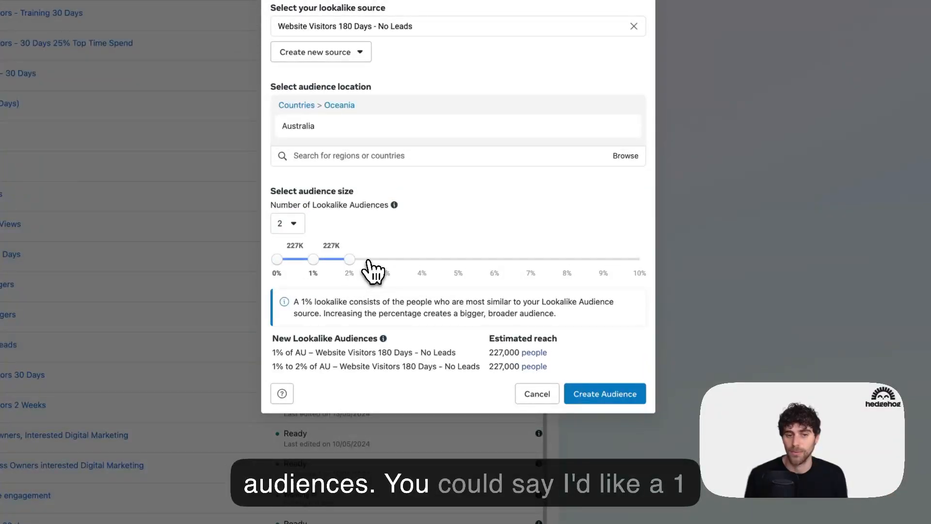
{"action": "left_click", "coordinate": [303, 232]}
{"action": "left_click", "coordinate": [309, 290]}
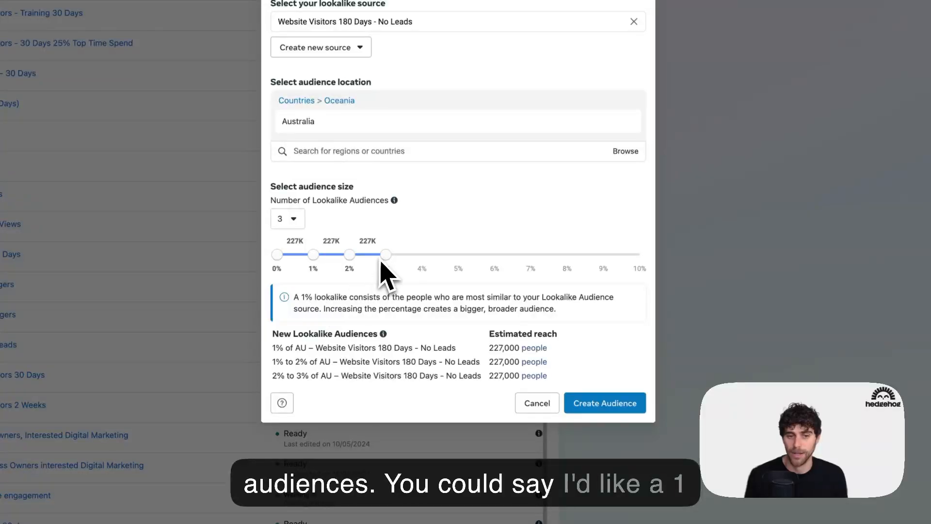
{"action": "left_click_drag", "start_coordinate": [381, 262], "coordinate": [645, 255]}
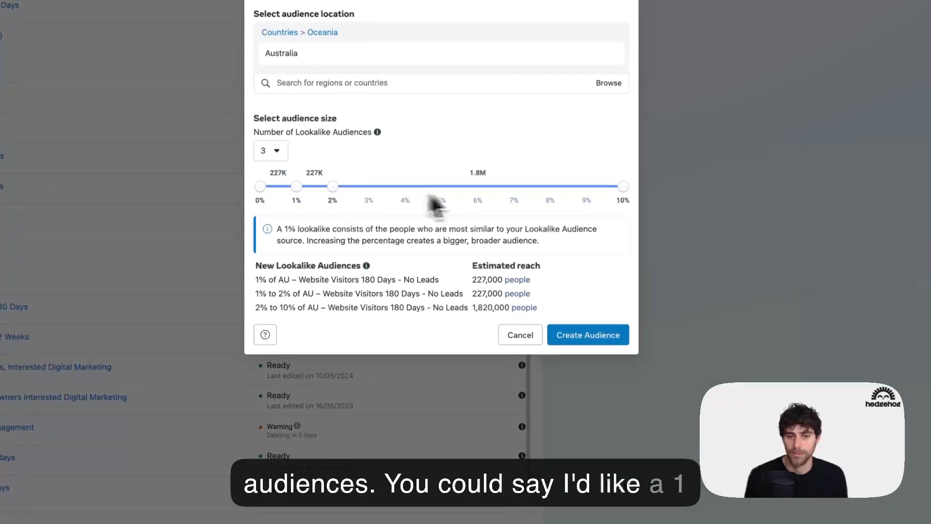
{"action": "left_click_drag", "start_coordinate": [383, 195], "coordinate": [448, 203]}
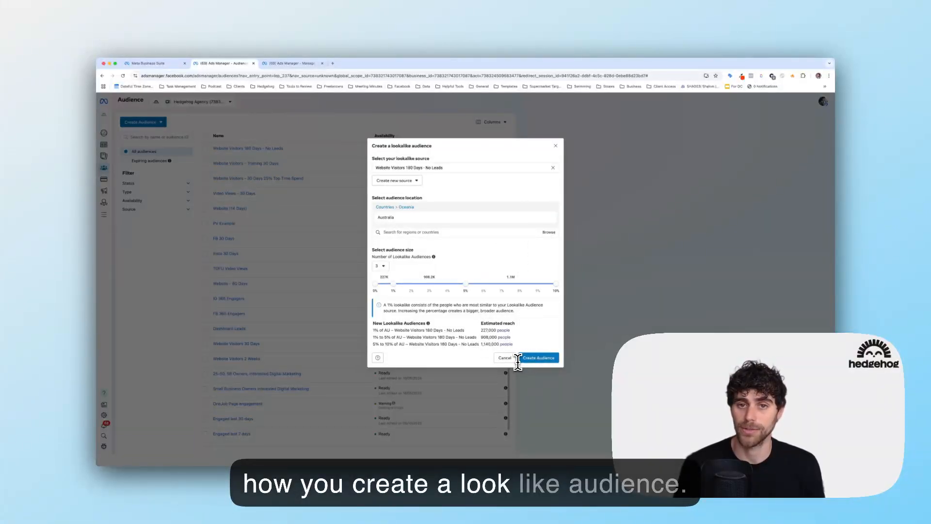
{"action": "left_click", "coordinate": [555, 146]}
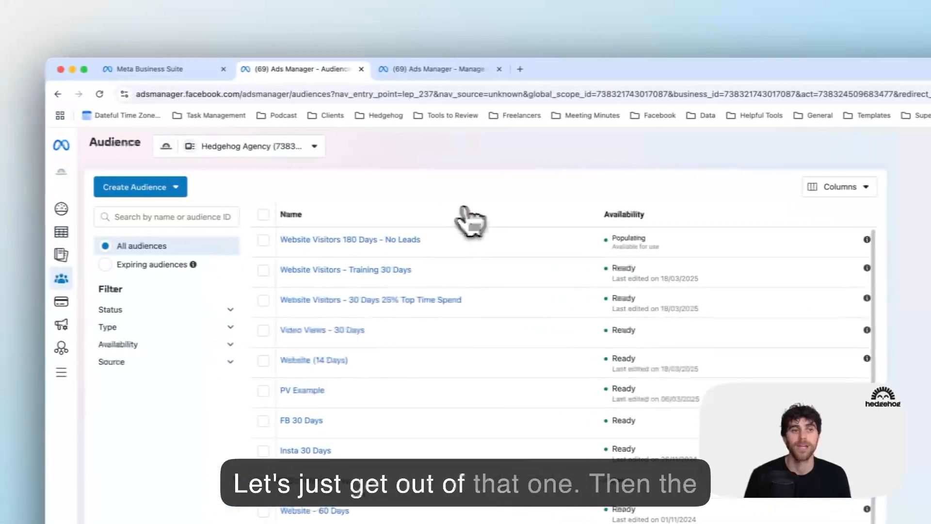
Step: Start a new saved audience and check its estimated audience size
{"action": "left_click", "coordinate": [186, 187]}
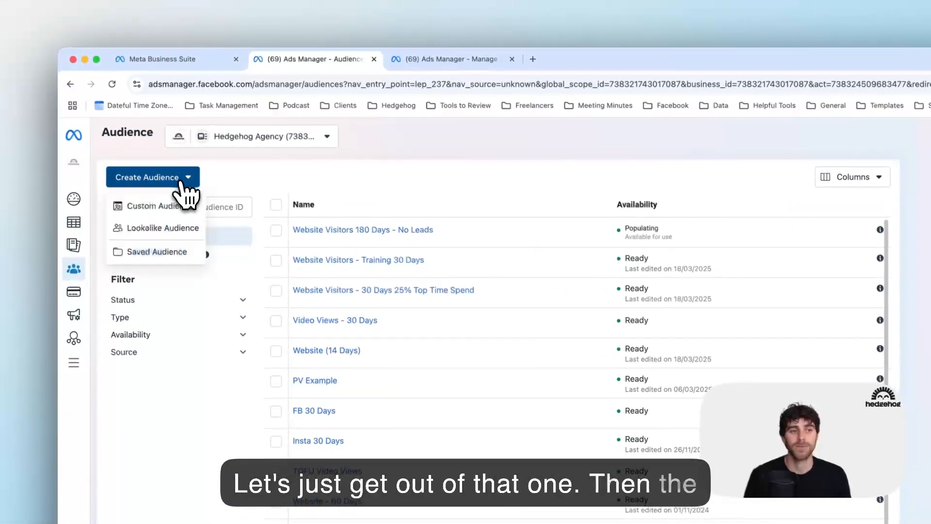
{"action": "left_click", "coordinate": [162, 252]}
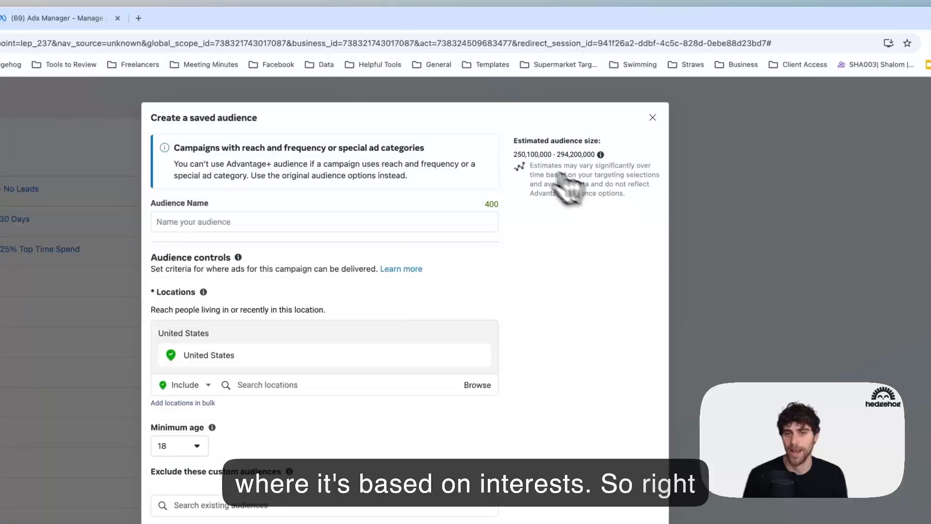
{"action": "left_click_drag", "start_coordinate": [515, 154], "coordinate": [581, 154]}
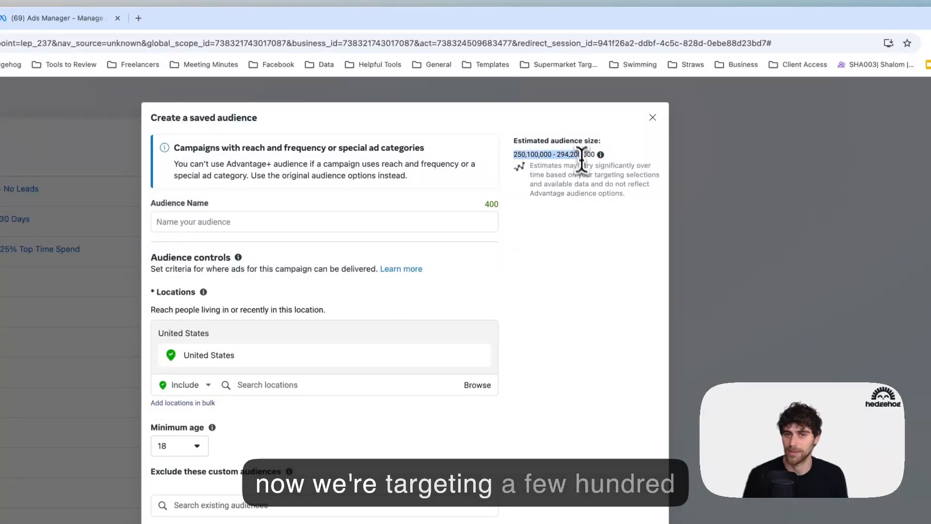
{"action": "left_click", "coordinate": [345, 227]}
{"action": "left_click", "coordinate": [548, 290]}
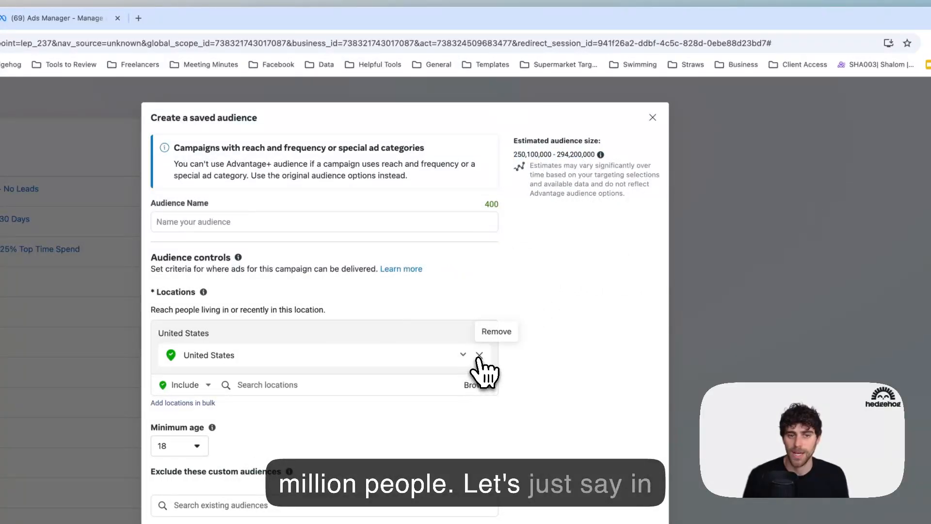
Step: Replace the United States location with the suburb of Malvern in Melbourne, Australia
{"action": "left_click", "coordinate": [479, 355]}
{"action": "left_click", "coordinate": [290, 334]}
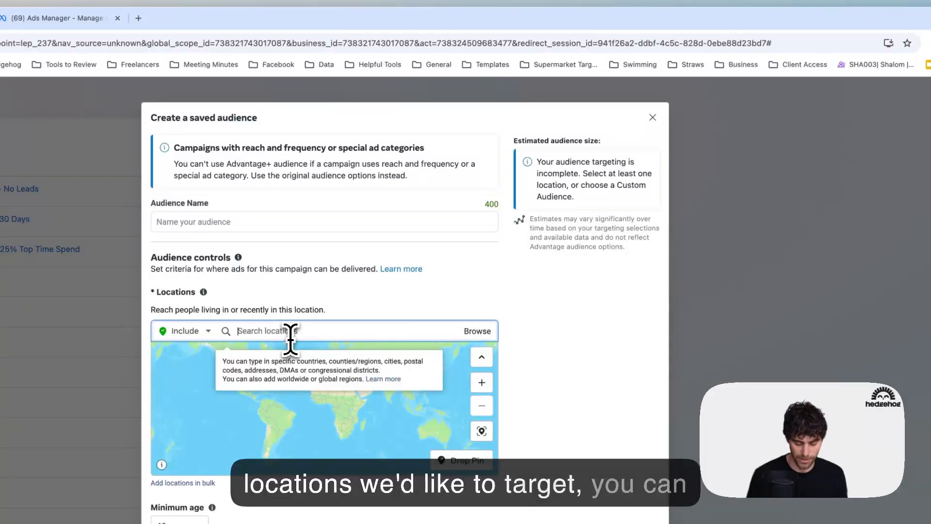
{"action": "type", "text": "Malver"}
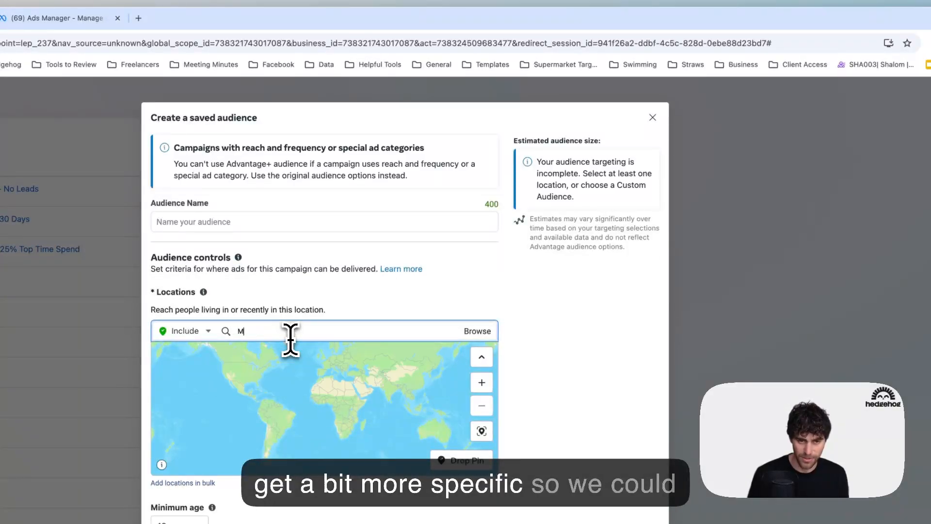
{"action": "type", "text": "n"}
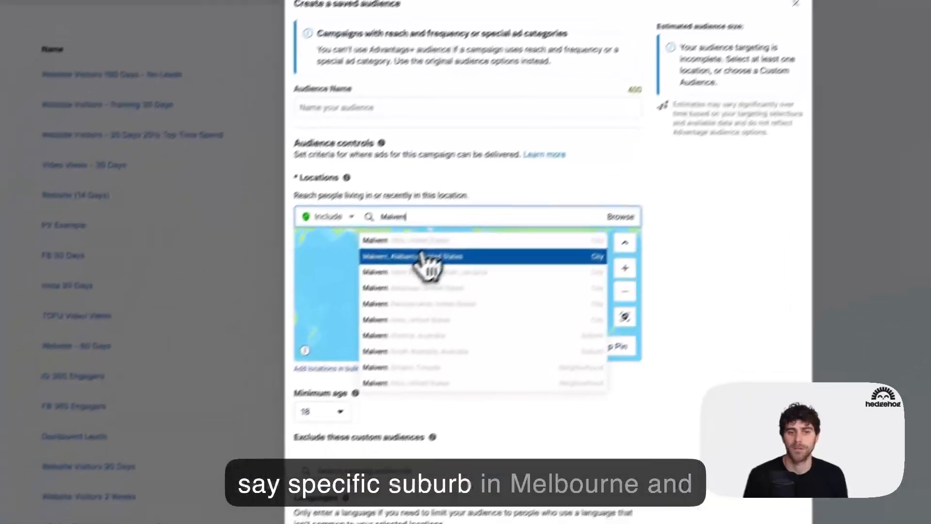
{"action": "left_click", "coordinate": [460, 315]}
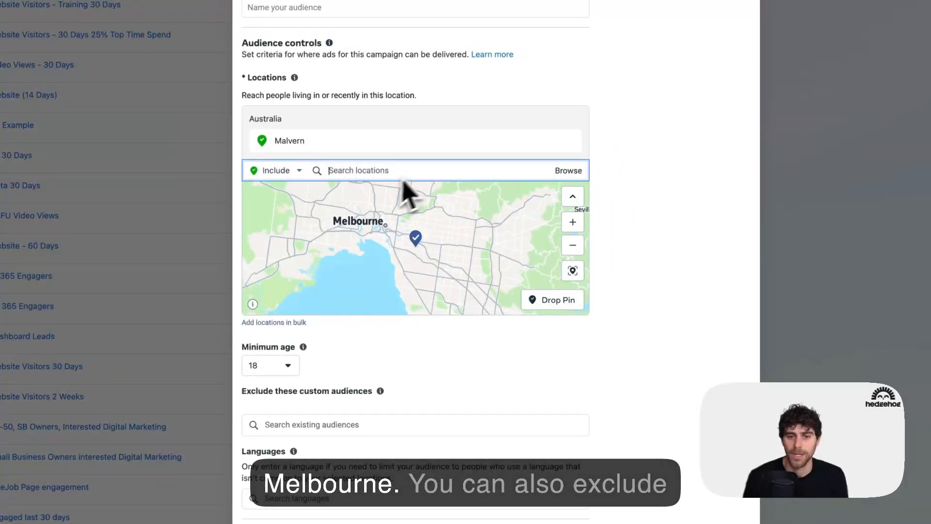
Step: Try switching the location search from Include to Exclude, and return it to Include
{"action": "left_click", "coordinate": [297, 175]}
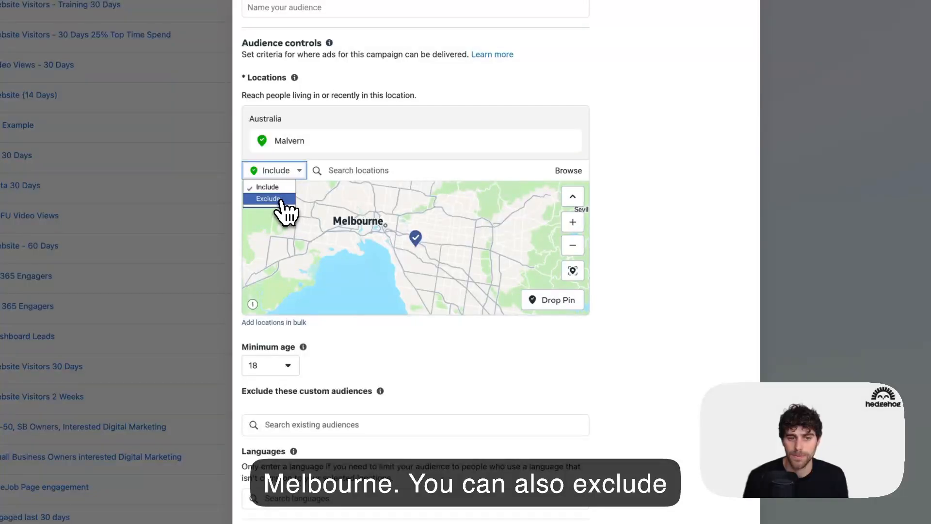
{"action": "left_click", "coordinate": [283, 199]}
{"action": "left_click", "coordinate": [284, 176]}
{"action": "left_click", "coordinate": [286, 188]}
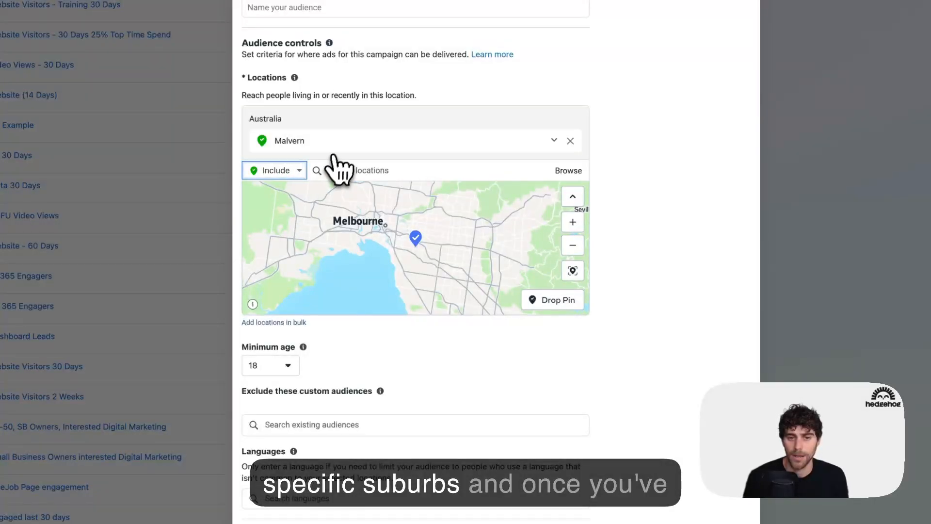
Step: Look at the exclude option for Malvern, and drop a location pin on the map east of it
{"action": "left_click", "coordinate": [554, 141]}
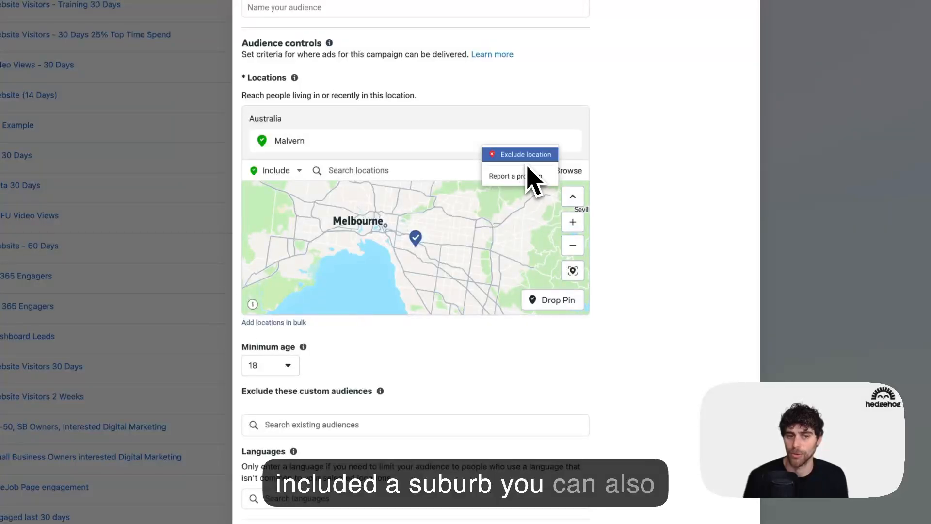
{"action": "left_click", "coordinate": [648, 151]}
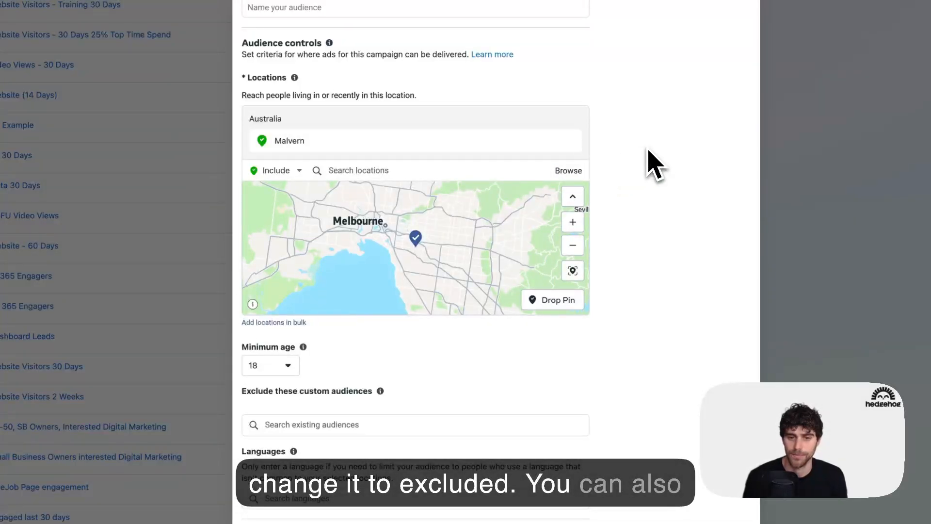
{"action": "left_click", "coordinate": [545, 301]}
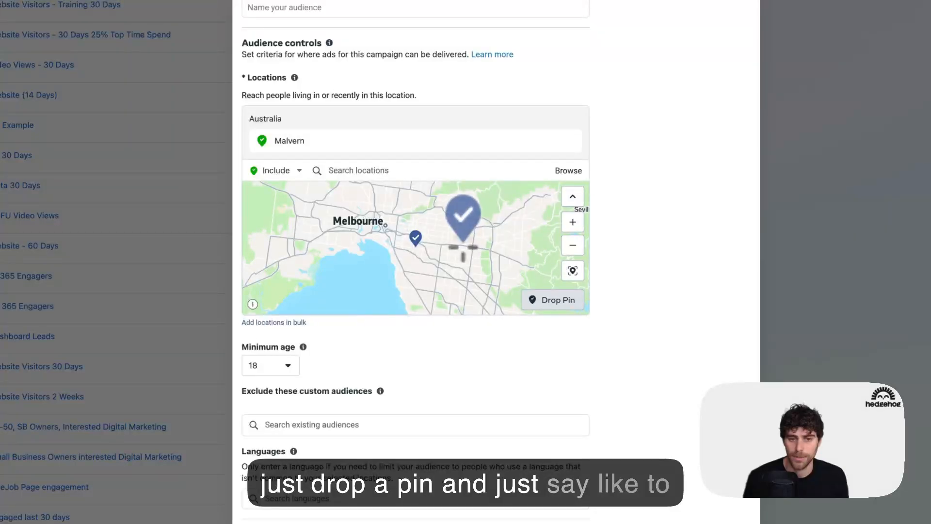
{"action": "left_click", "coordinate": [463, 248]}
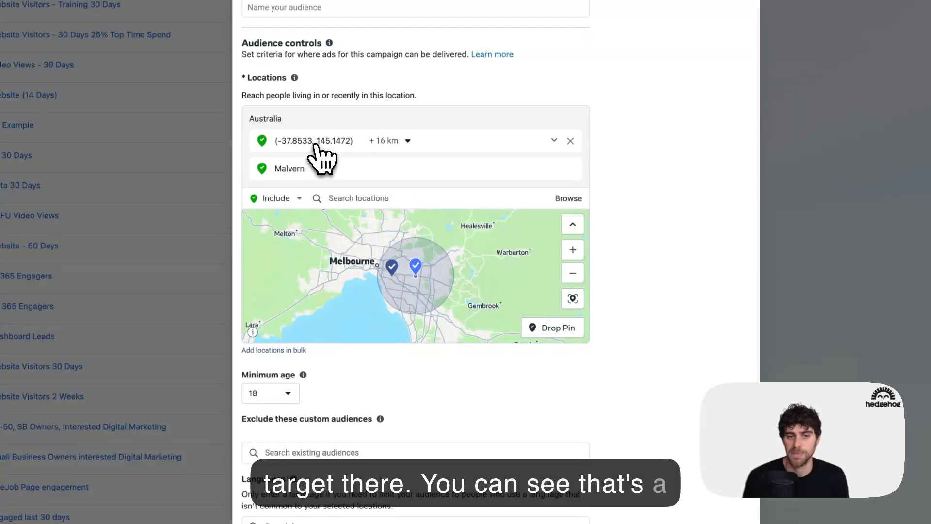
Step: Try radii of 1 km and 26 km around the dropped pin, and set the radius to 9 km
{"action": "left_click", "coordinate": [383, 140]}
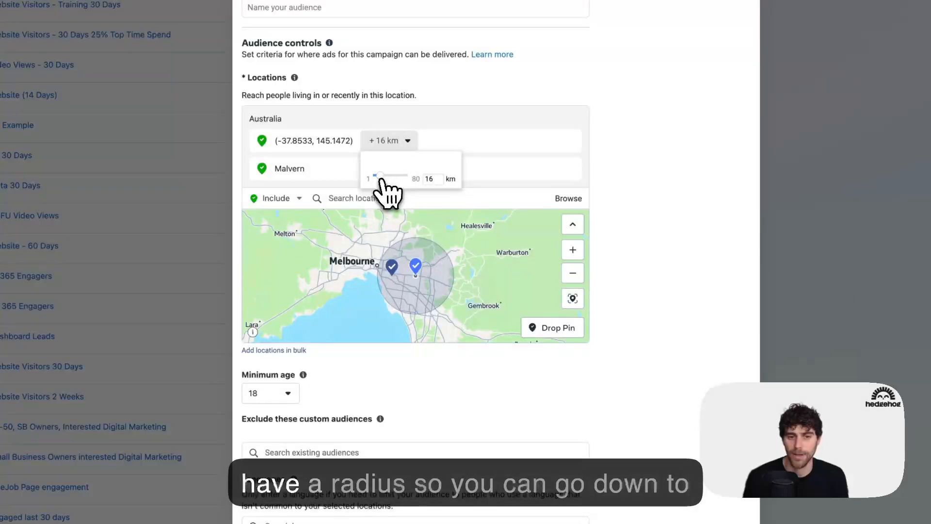
{"action": "left_click_drag", "start_coordinate": [379, 176], "coordinate": [364, 178]}
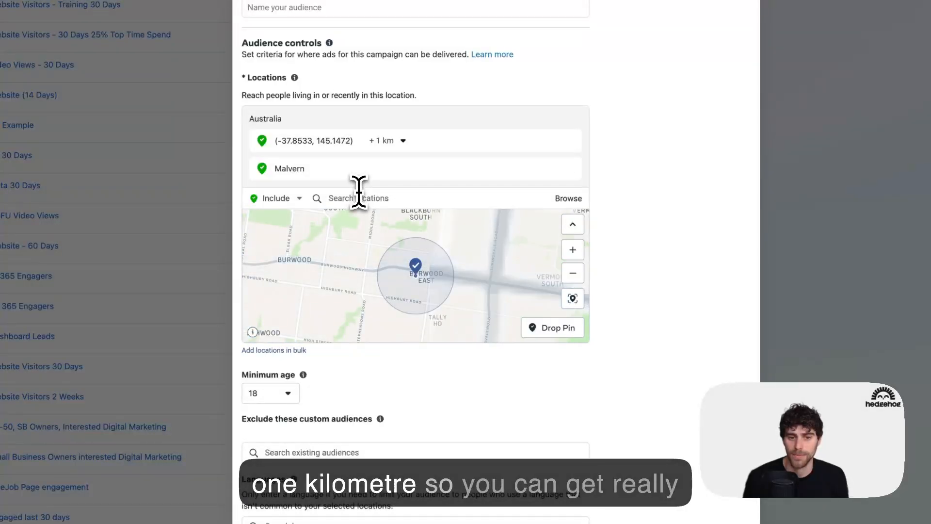
{"action": "left_click", "coordinate": [381, 143]}
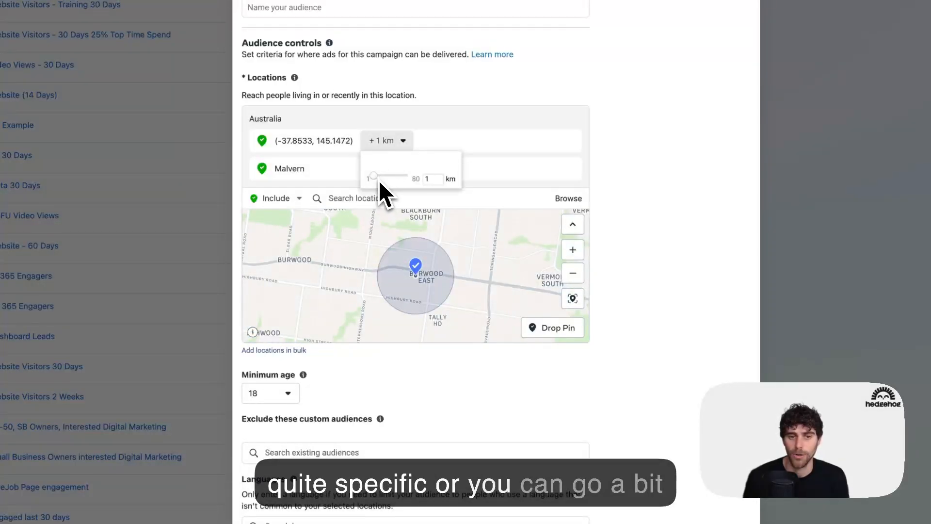
{"action": "left_click_drag", "start_coordinate": [374, 179], "coordinate": [387, 180]}
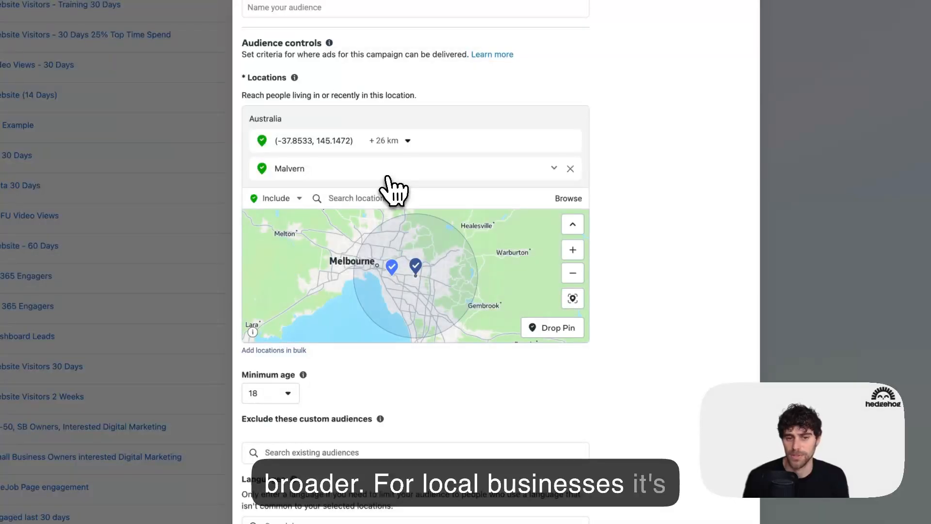
{"action": "left_click", "coordinate": [381, 148]}
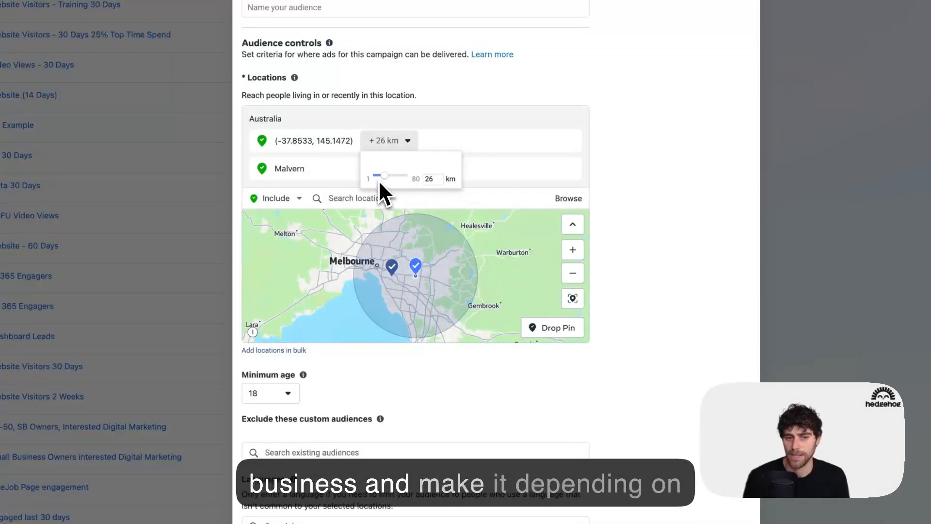
{"action": "left_click_drag", "start_coordinate": [384, 177], "coordinate": [381, 178]}
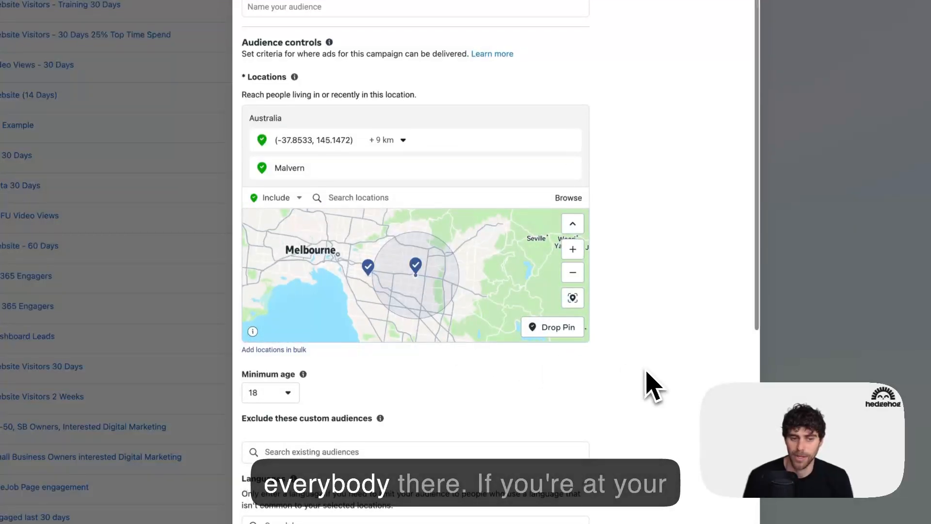
Step: Examine the minimum age, custom audience exclusion, language and custom audience inclusion options
{"action": "scroll", "coordinate": [650, 382], "scroll_direction": "down", "scroll_amount": 5}
{"action": "left_click", "coordinate": [291, 156]}
{"action": "left_click", "coordinate": [519, 167]}
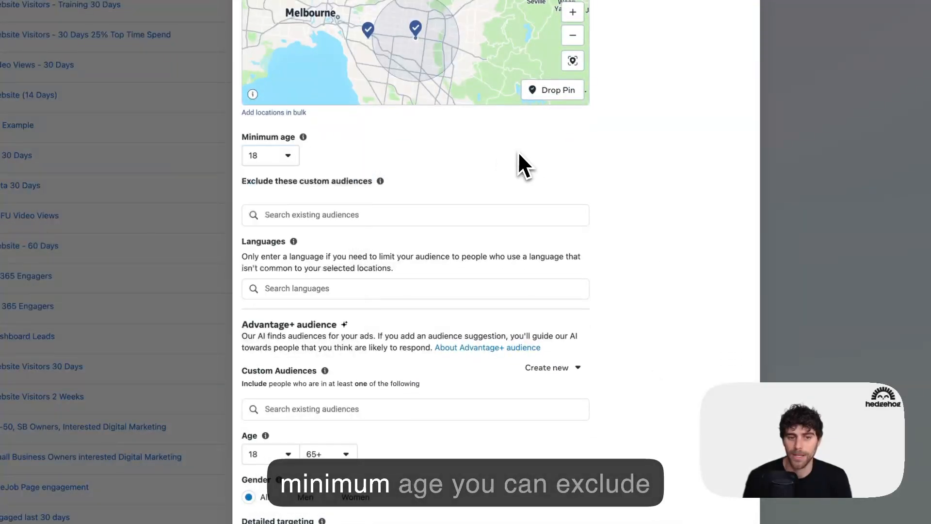
{"action": "scroll", "coordinate": [519, 167], "scroll_direction": "down", "scroll_amount": 1}
{"action": "left_click", "coordinate": [326, 175]}
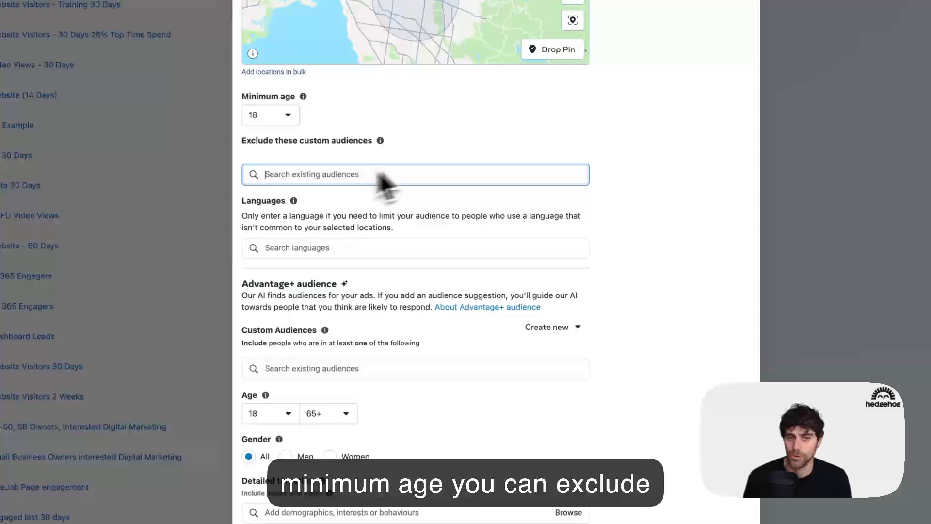
{"action": "left_click", "coordinate": [452, 160]}
{"action": "scroll", "coordinate": [431, 225], "scroll_direction": "down", "scroll_amount": 1}
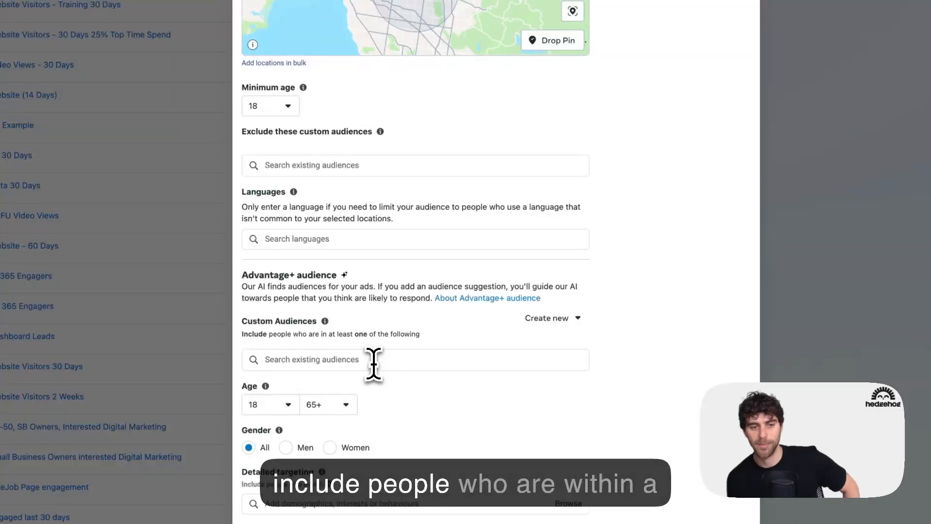
{"action": "left_click", "coordinate": [395, 360]}
{"action": "left_click", "coordinate": [644, 364]}
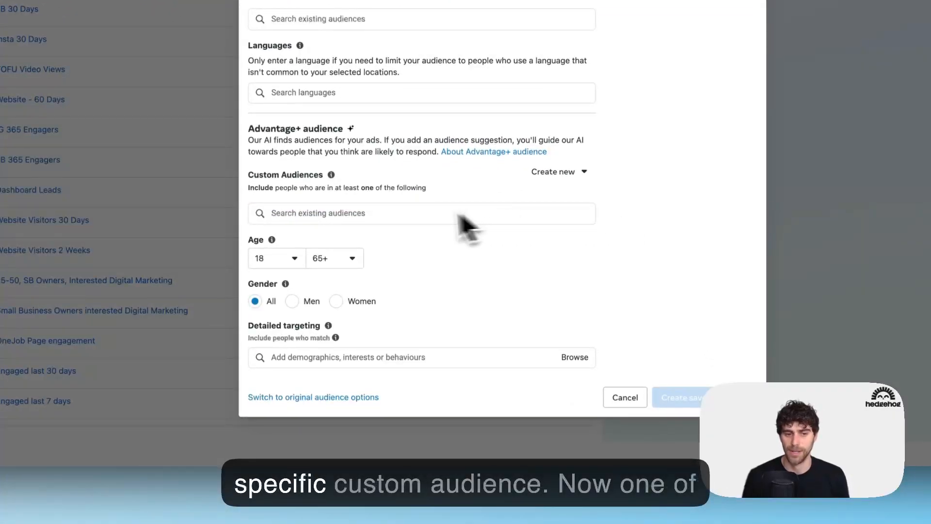
Step: Add the Digital marketing (marketing) interest to the detailed targeting and check the estimated audience size
{"action": "left_click", "coordinate": [386, 359]}
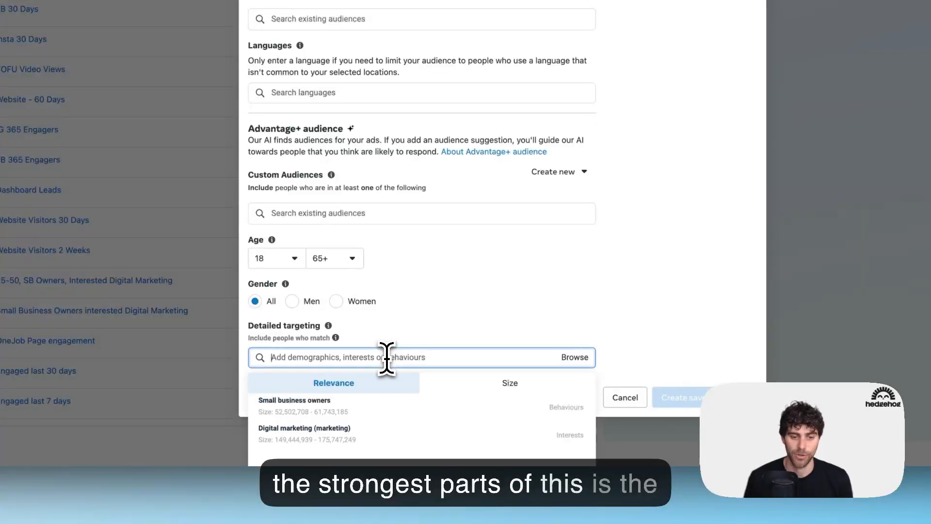
{"action": "left_click", "coordinate": [534, 322]}
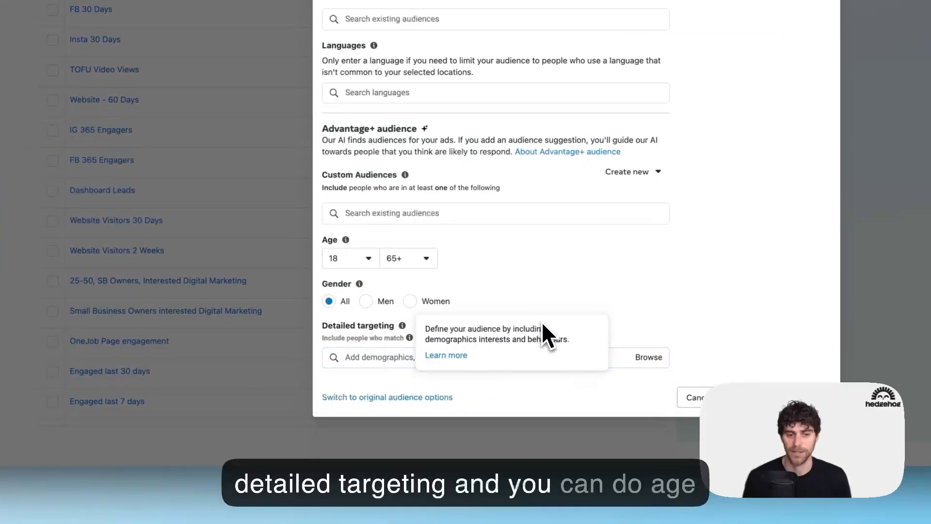
{"action": "left_click", "coordinate": [401, 359]}
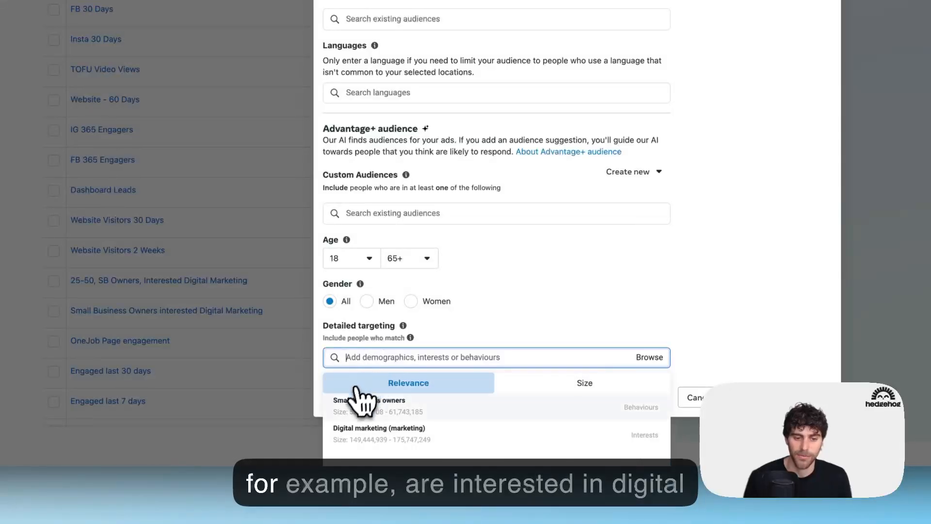
{"action": "left_click", "coordinate": [402, 439]}
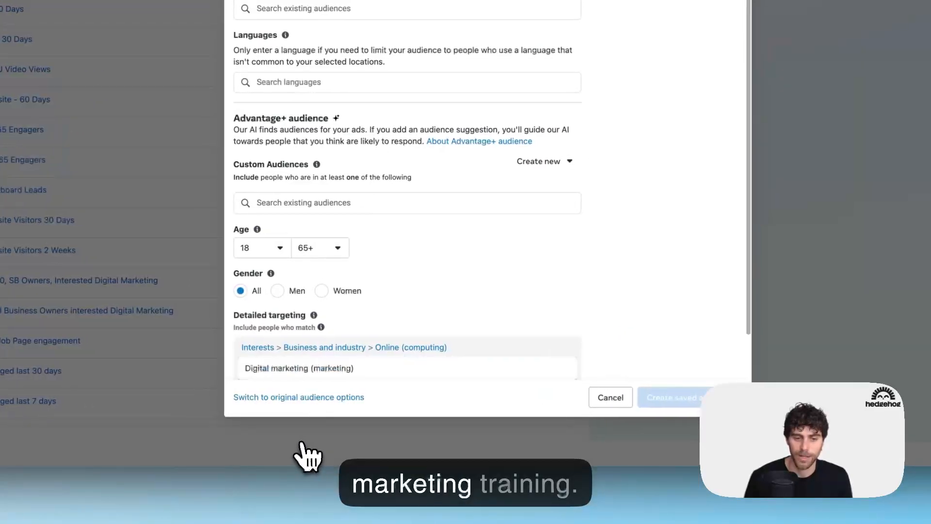
{"action": "left_click", "coordinate": [424, 365]}
{"action": "left_click", "coordinate": [627, 254]}
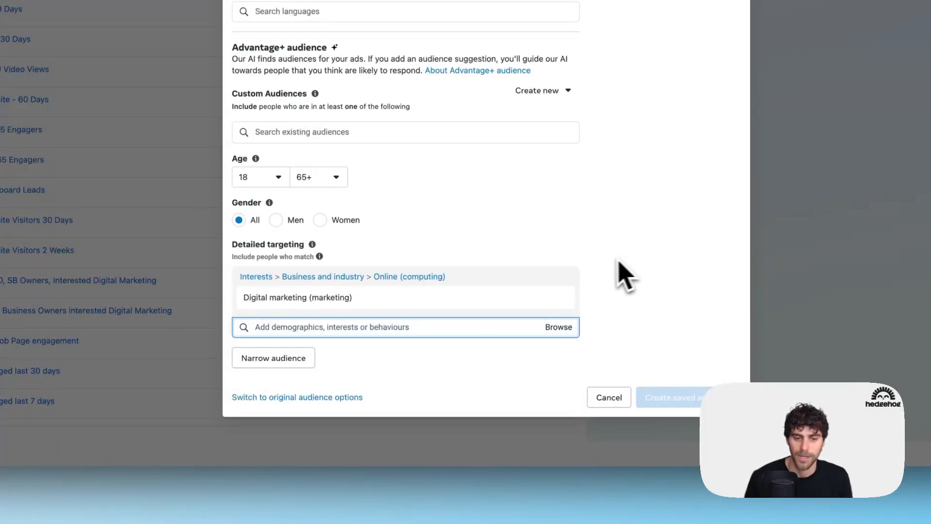
{"action": "scroll", "coordinate": [614, 239], "scroll_direction": "up", "scroll_amount": 15}
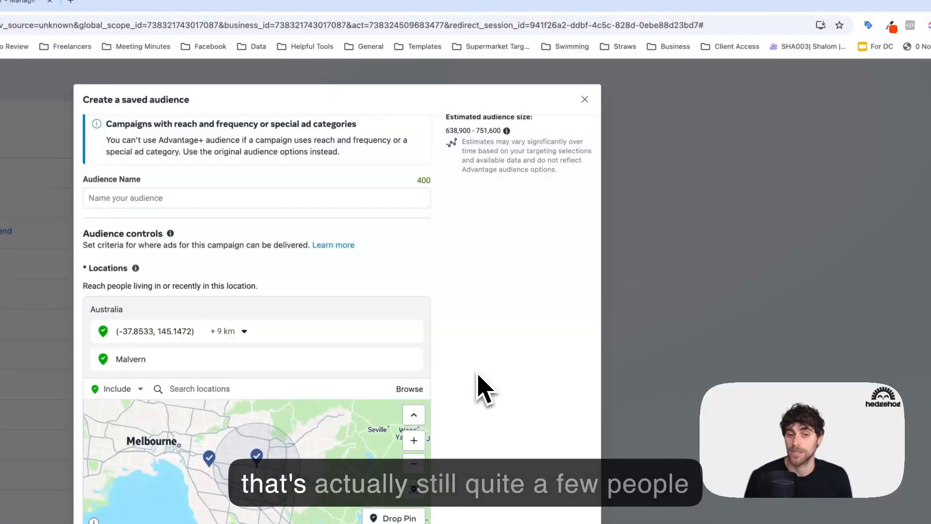
{"action": "scroll", "coordinate": [477, 374], "scroll_direction": "down", "scroll_amount": 1}
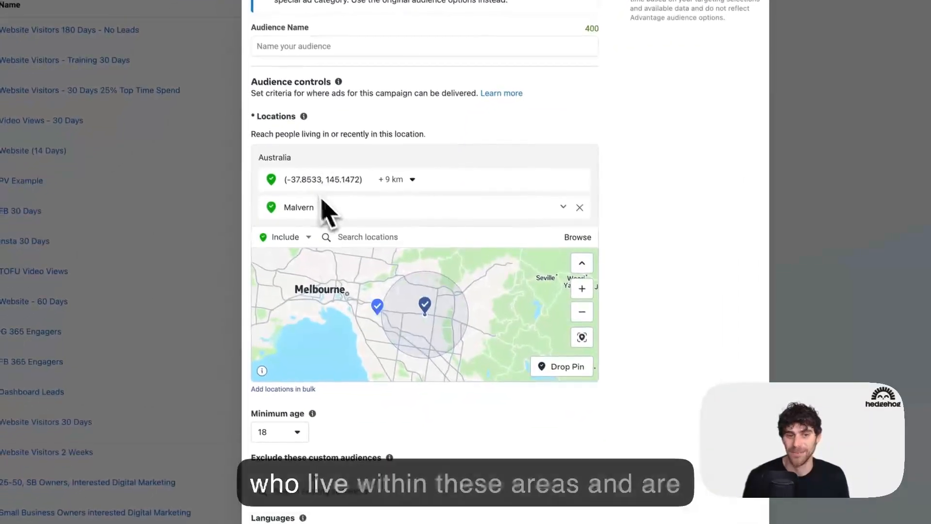
Step: Add the Social media marketing (marketing) and Online advertising (marketing) interests to the detailed targeting
{"action": "scroll", "coordinate": [601, 242], "scroll_direction": "down", "scroll_amount": 10}
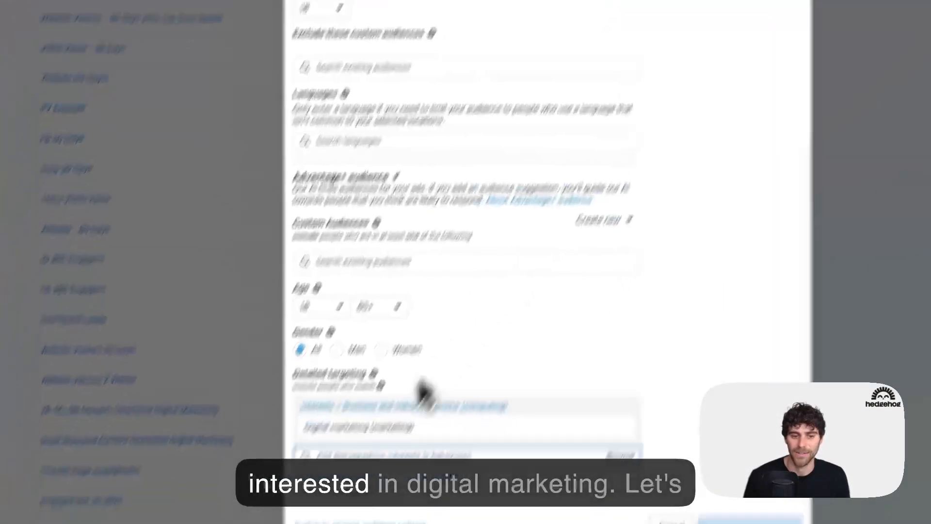
{"action": "left_click", "coordinate": [359, 455]}
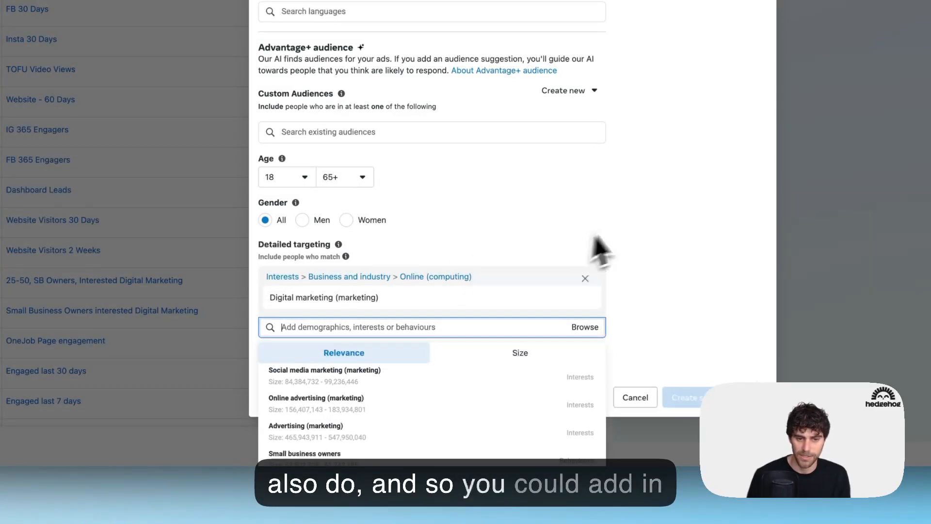
{"action": "left_click", "coordinate": [597, 249]}
{"action": "left_click", "coordinate": [326, 326]}
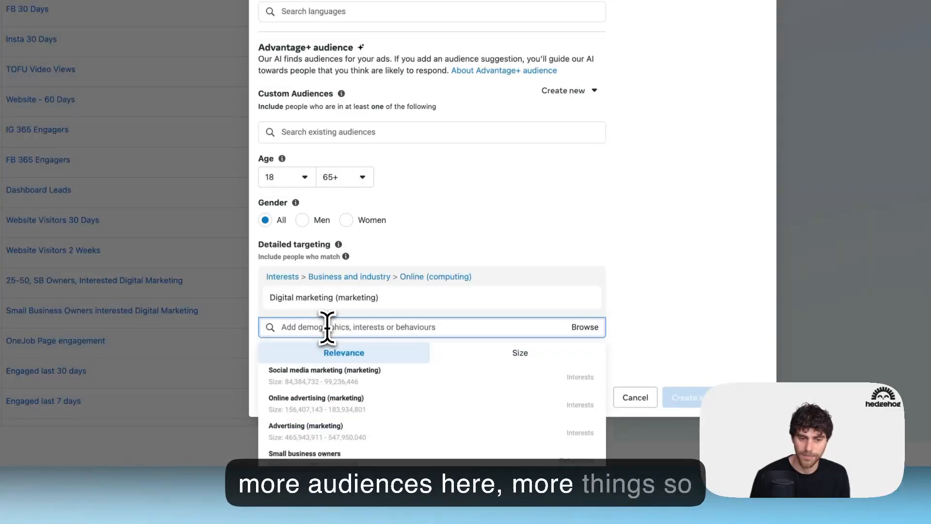
{"action": "left_click", "coordinate": [329, 375]}
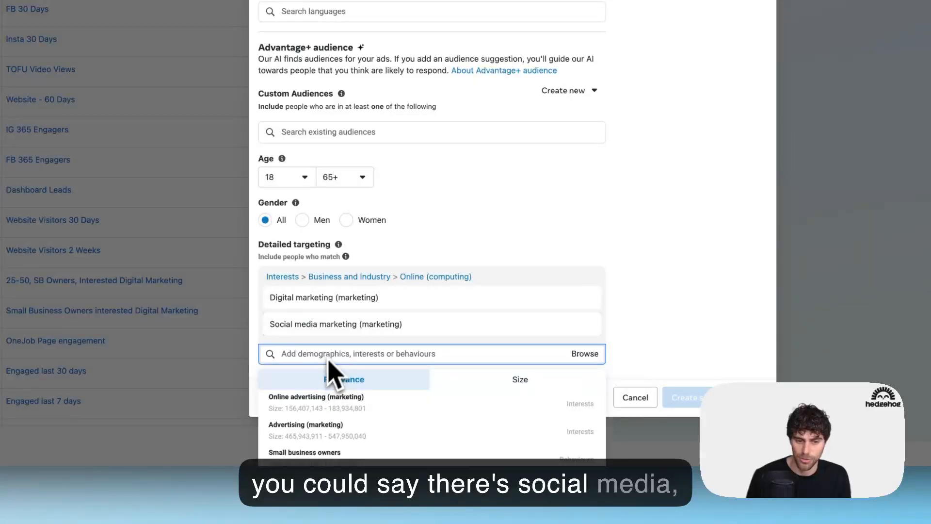
{"action": "left_click", "coordinate": [320, 402]}
{"action": "scroll", "coordinate": [626, 286], "scroll_direction": "down", "scroll_amount": 2}
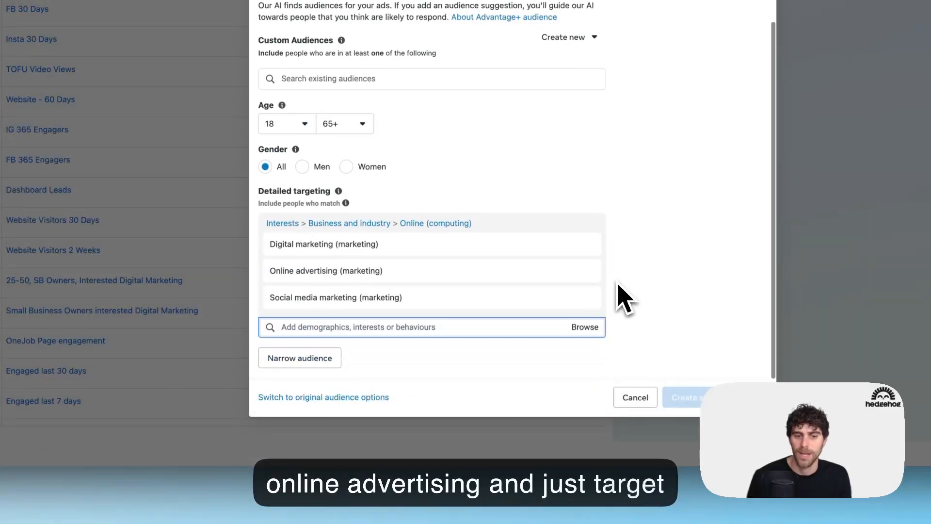
Step: Narrow the audience to people who must also match the Small business owners behaviour
{"action": "mouse_move", "coordinate": [457, 279]}
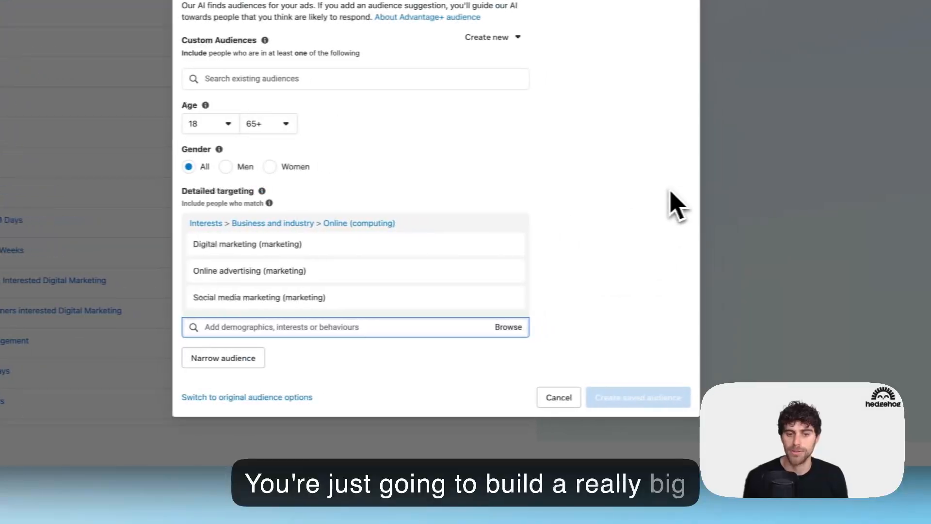
{"action": "left_click", "coordinate": [247, 360]}
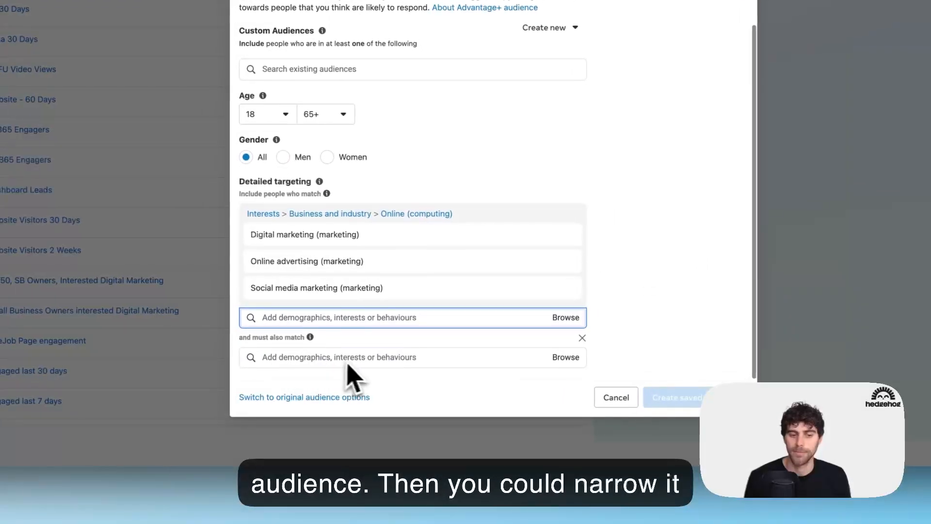
{"action": "left_click", "coordinate": [355, 359]}
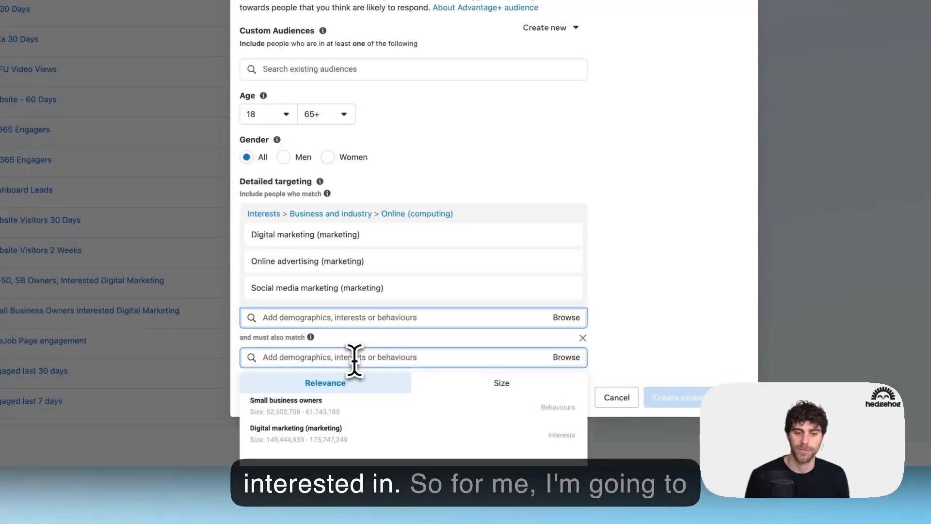
{"action": "left_click", "coordinate": [307, 411]}
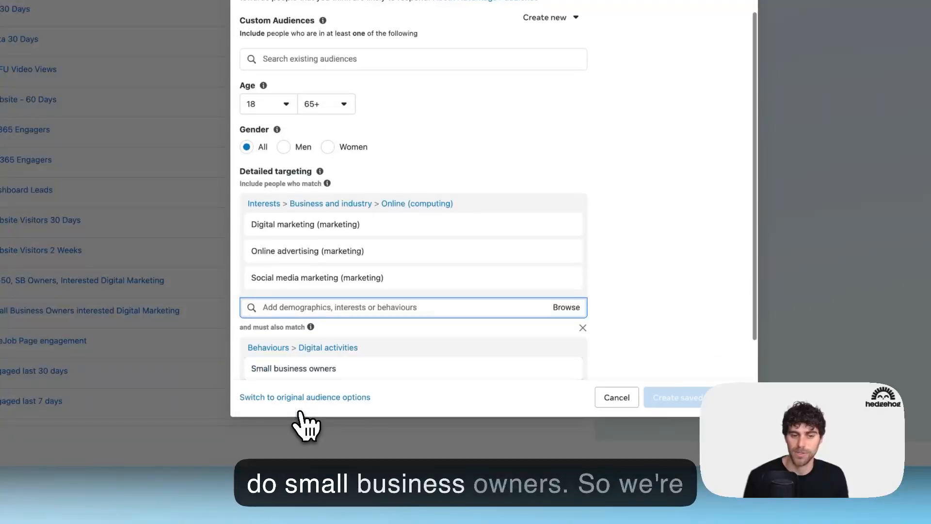
{"action": "scroll", "coordinate": [642, 212], "scroll_direction": "down", "scroll_amount": 2}
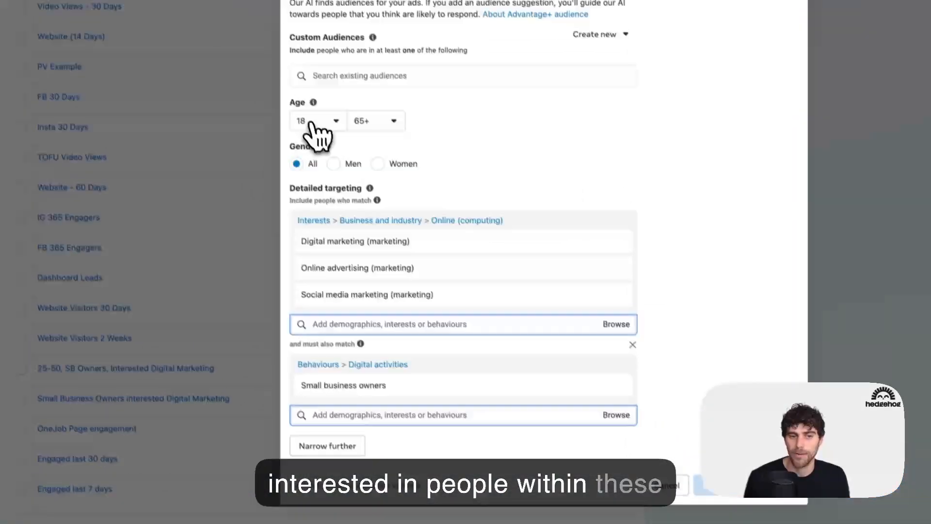
{"action": "left_click", "coordinate": [260, 34]}
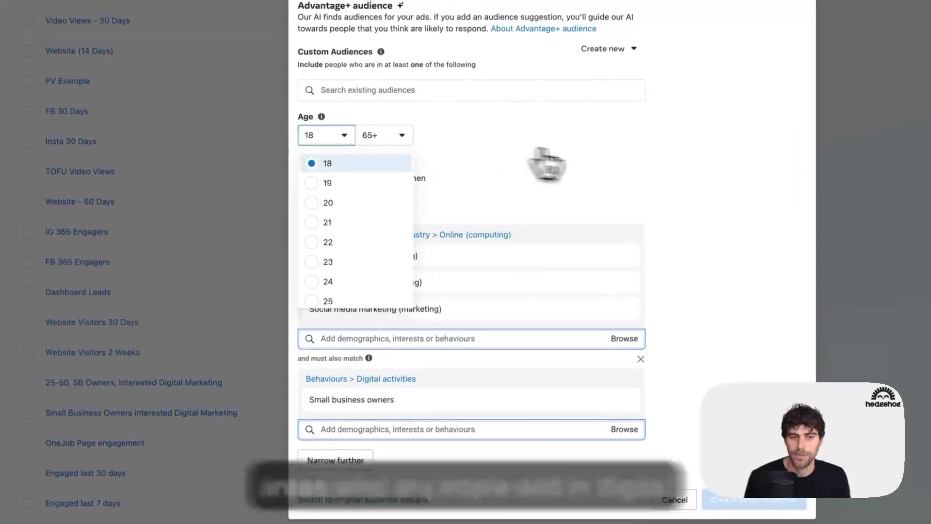
{"action": "left_click", "coordinate": [529, 62]}
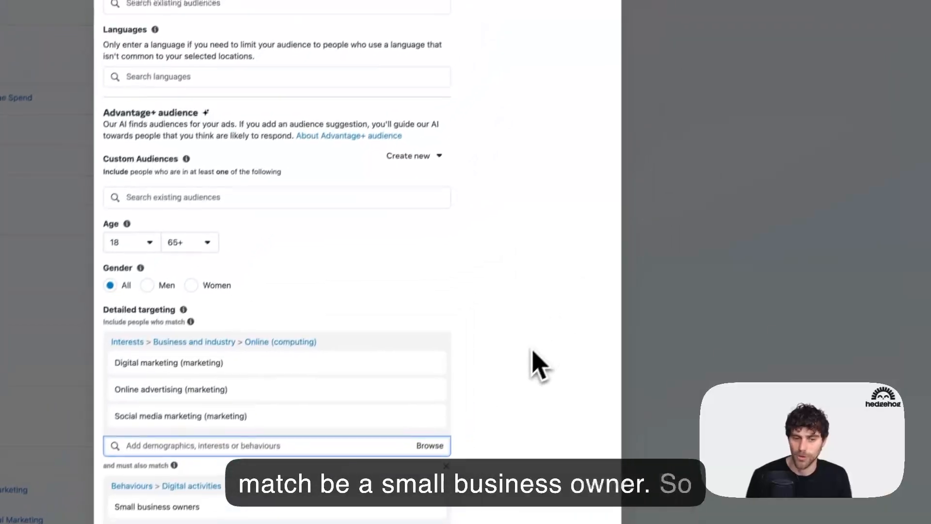
Step: Check the estimated size of the narrowed audience and review its targeting criteria
{"action": "scroll", "coordinate": [666, 186], "scroll_direction": "up", "scroll_amount": 9}
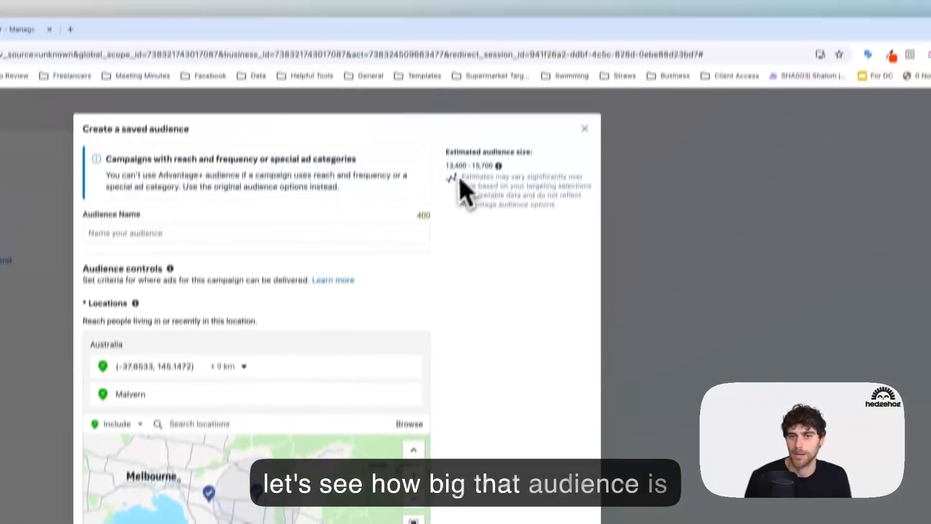
{"action": "left_click_drag", "start_coordinate": [462, 13], "coordinate": [502, 14]}
{"action": "left_click", "coordinate": [516, 253]}
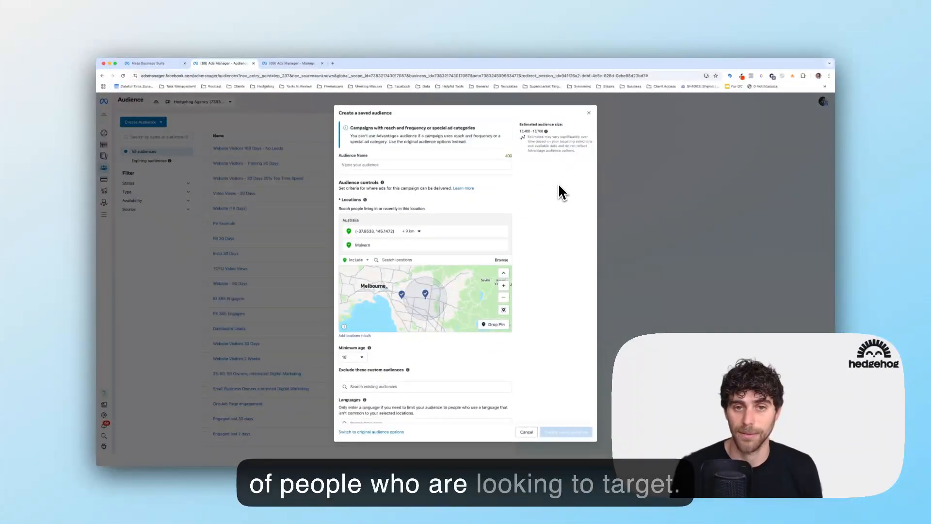
{"action": "scroll", "coordinate": [559, 188], "scroll_direction": "down", "scroll_amount": 6}
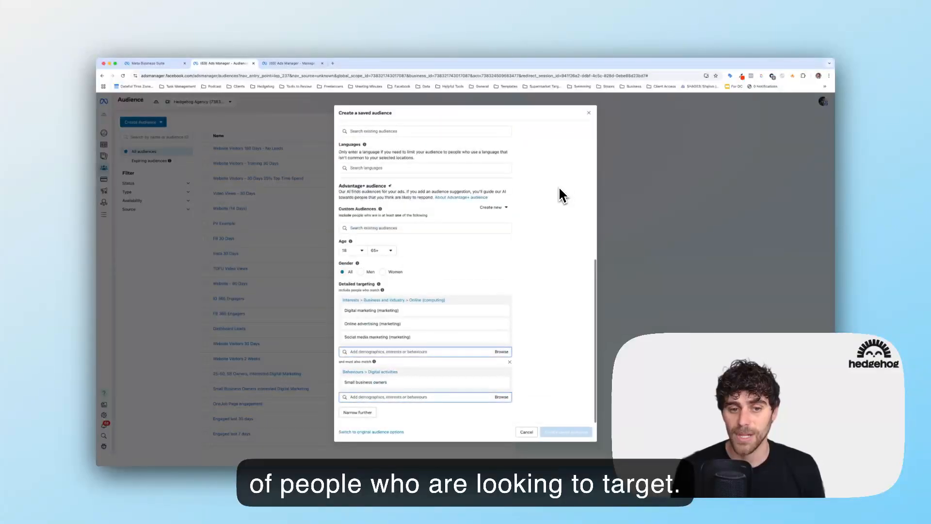
Step: Name the audience "Small Business Owners Interested In Digital Marketing" and create the saved audience
{"action": "scroll", "coordinate": [559, 188], "scroll_direction": "up", "scroll_amount": 6}
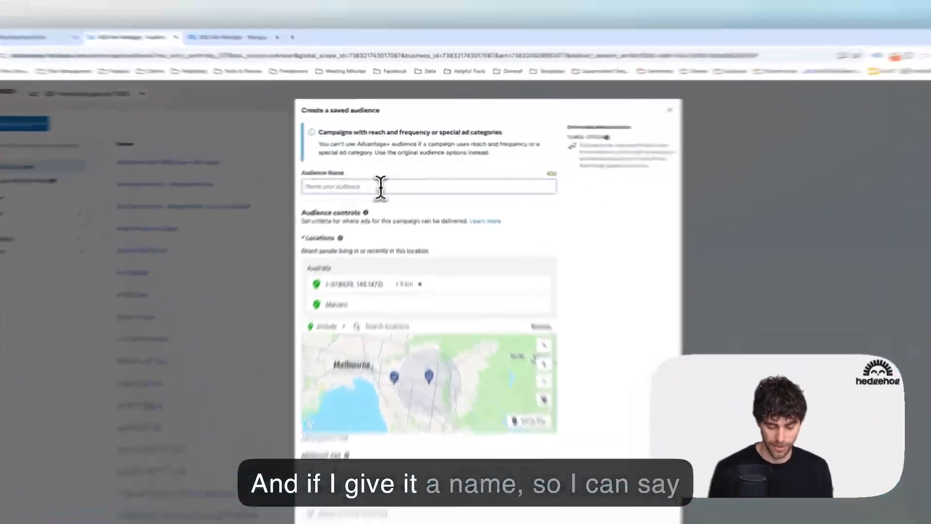
{"action": "type", "text": "Small Business Owners Interested In"}
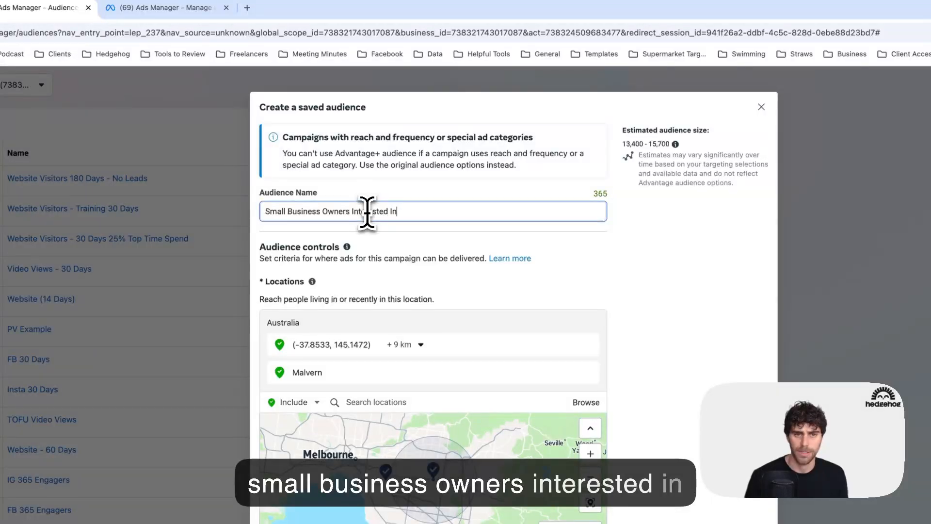
{"action": "type", "text": " Digital Marke"}
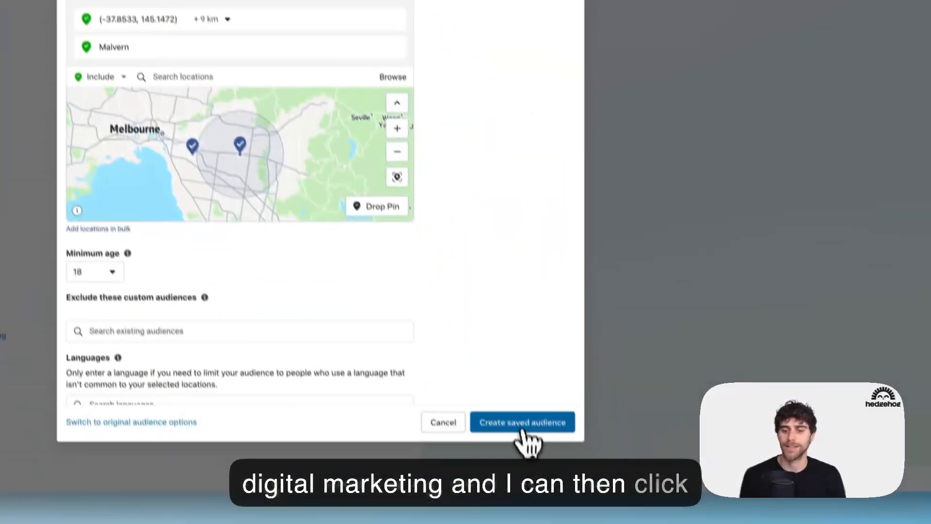
{"action": "left_click", "coordinate": [523, 424]}
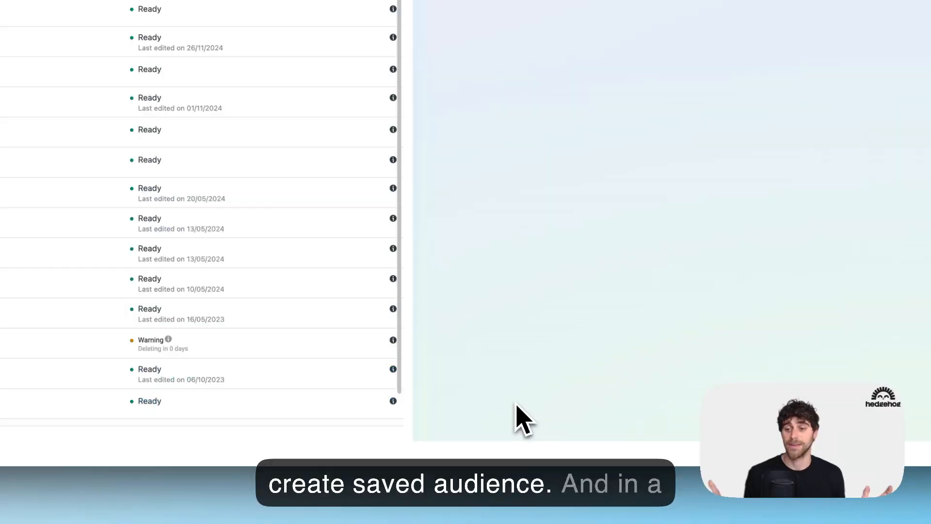